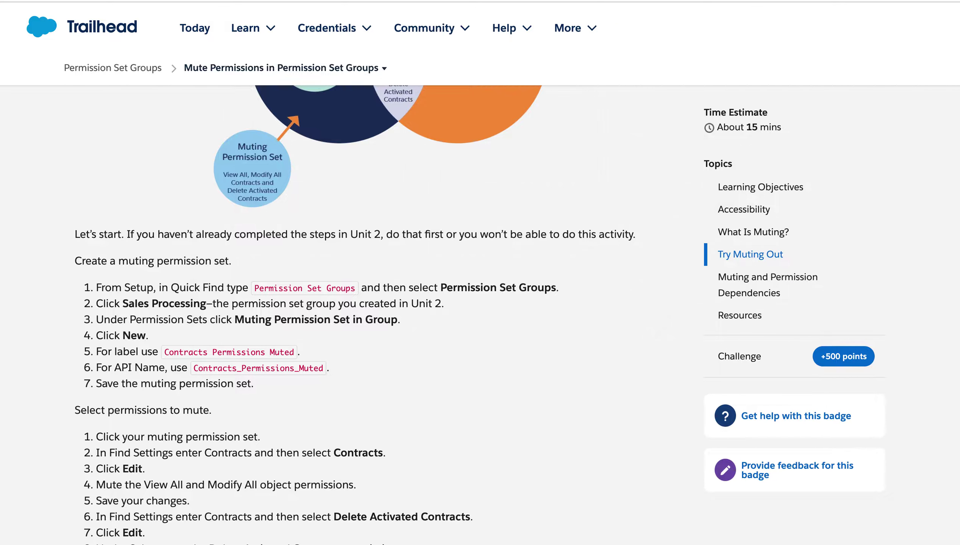
Step: Switch to Salesforce Setup, find Permission Set Groups and open the Sales Processing group
mouse_move(242, 2)
left_click(251, 5)
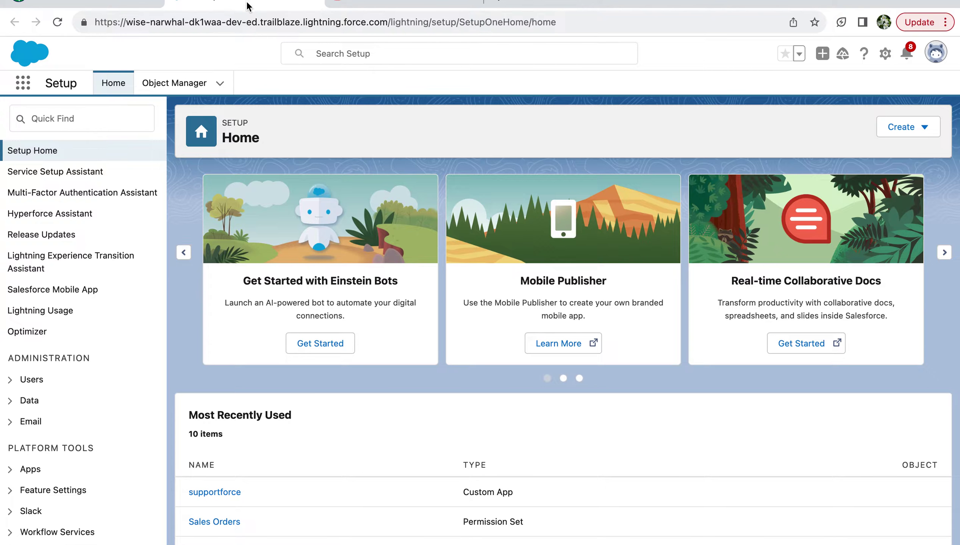
left_click(136, 84)
type("p")
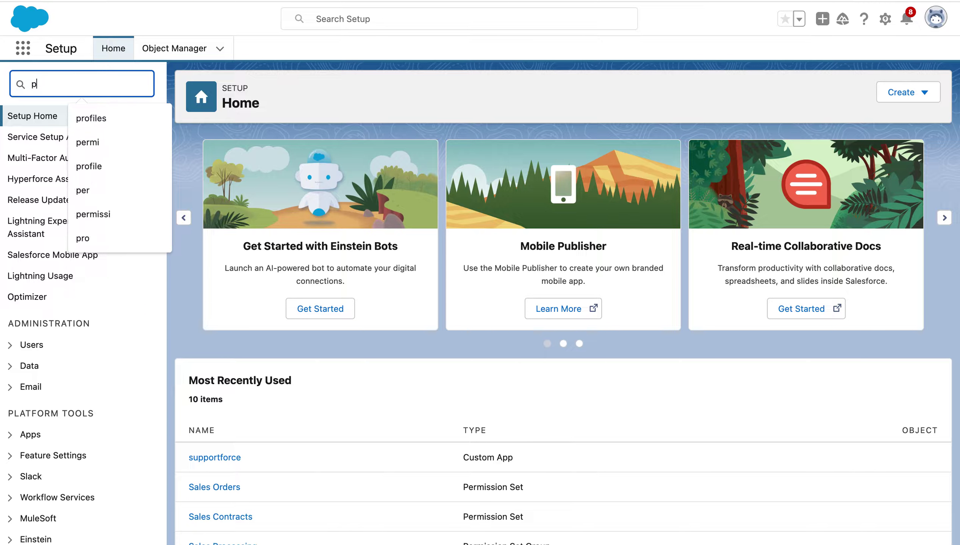
type("ermissi")
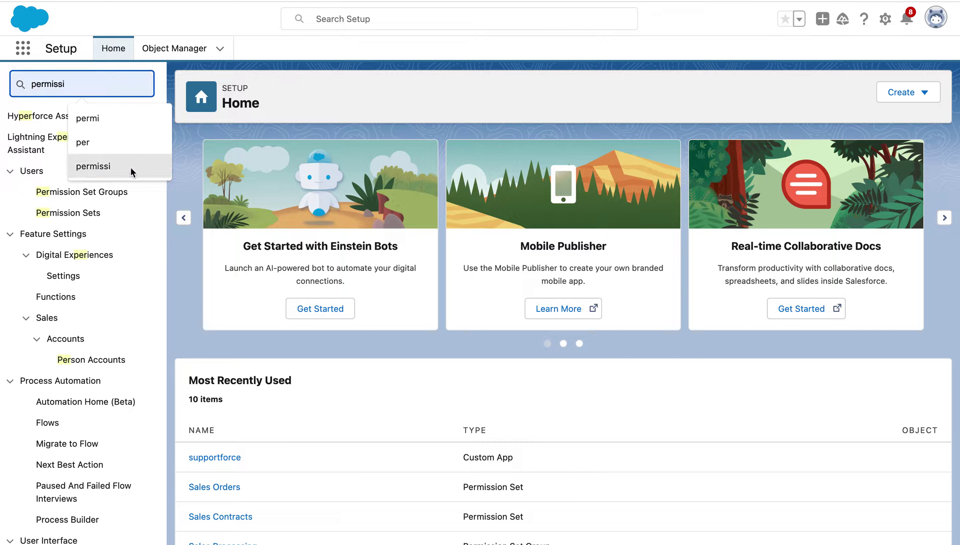
left_click(121, 195)
left_click(121, 195)
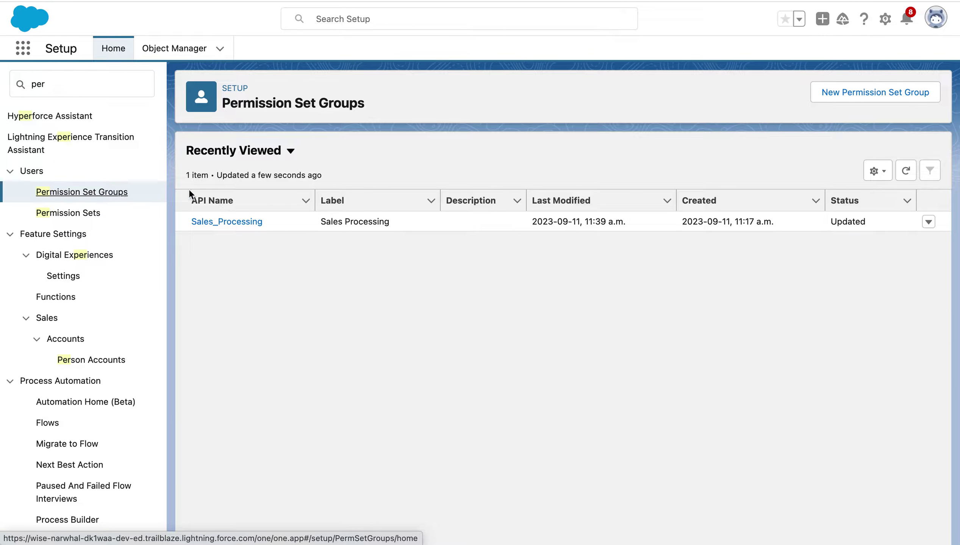
left_click(230, 221)
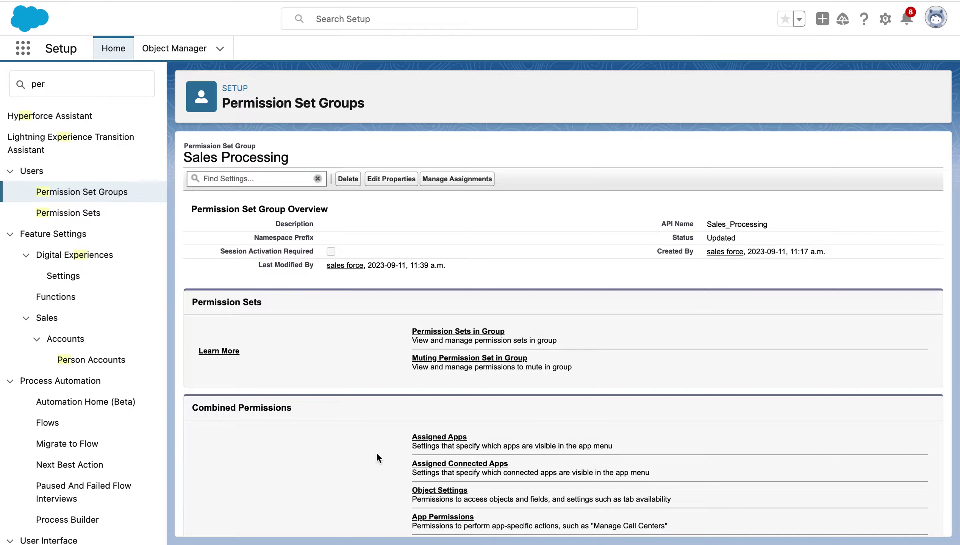
Step: Look through the group's combined permissions and open Muting Permission Set in Group for Sales Processing
scroll(377, 456, "down", 7)
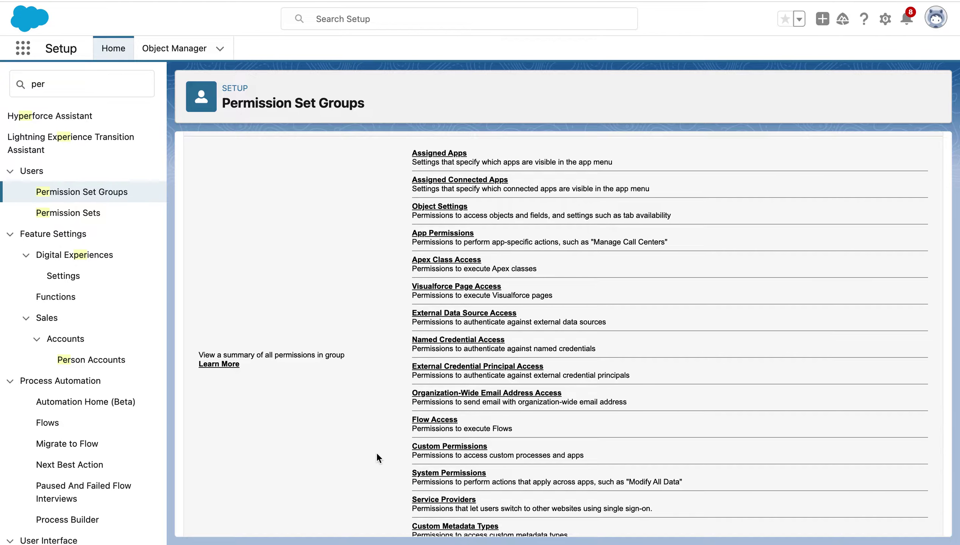
scroll(377, 455, "down", 2)
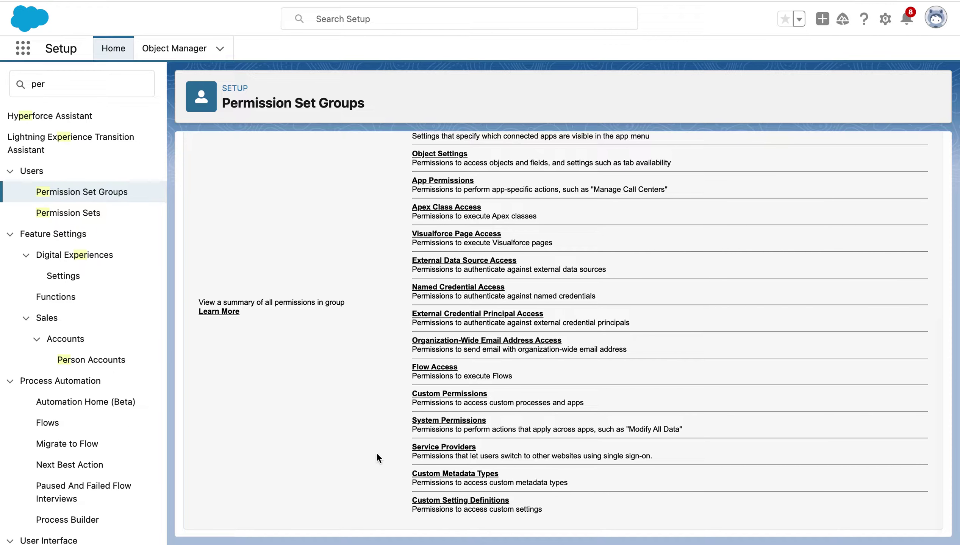
scroll(377, 455, "up", 2)
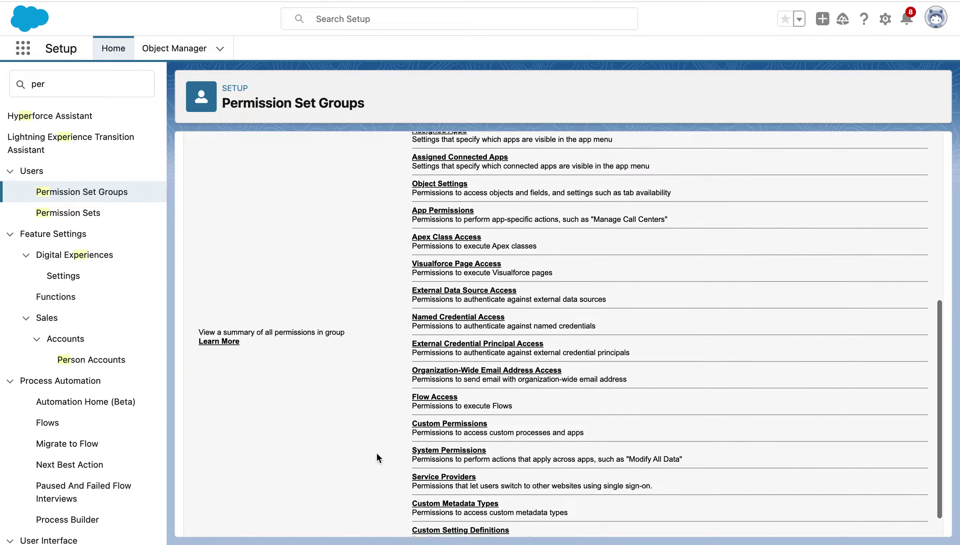
scroll(377, 454, "down", 3)
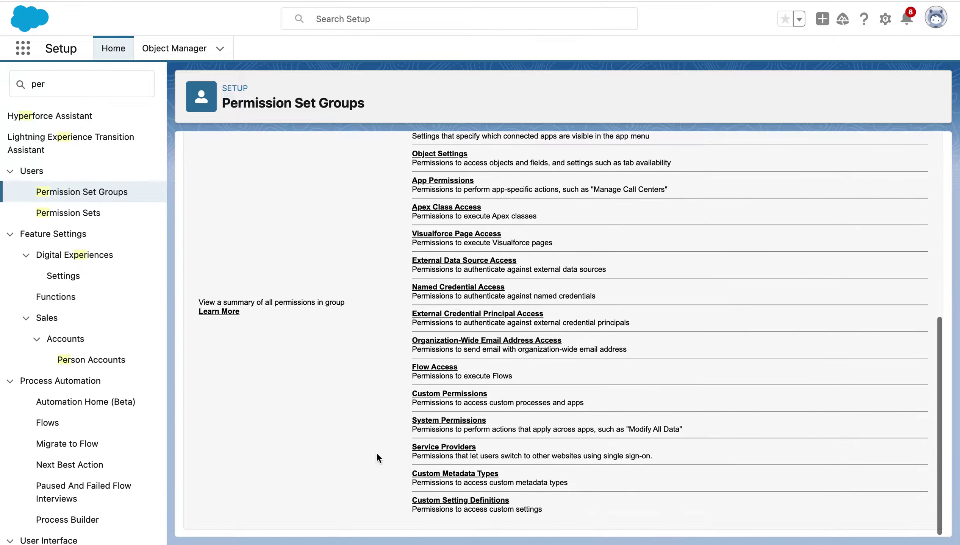
scroll(376, 452, "up", 8)
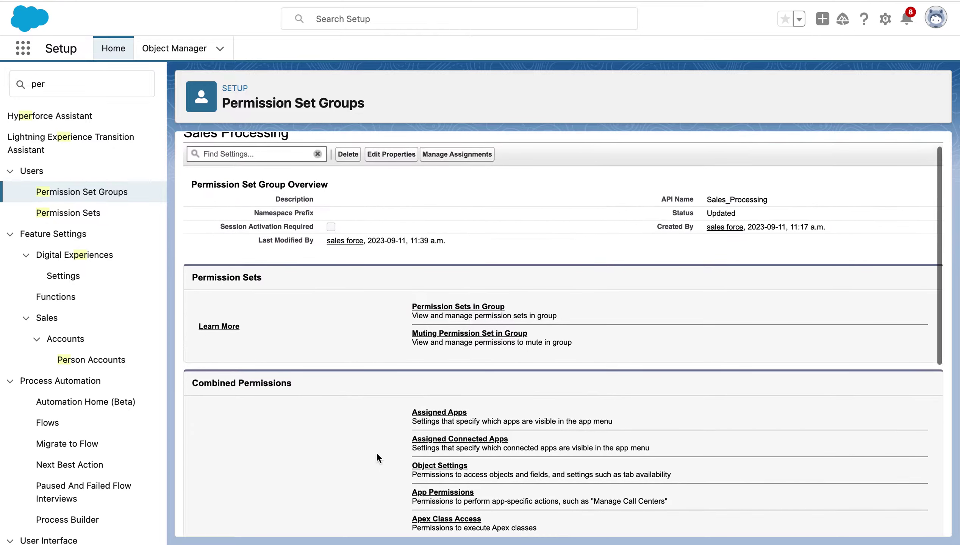
left_click(485, 335)
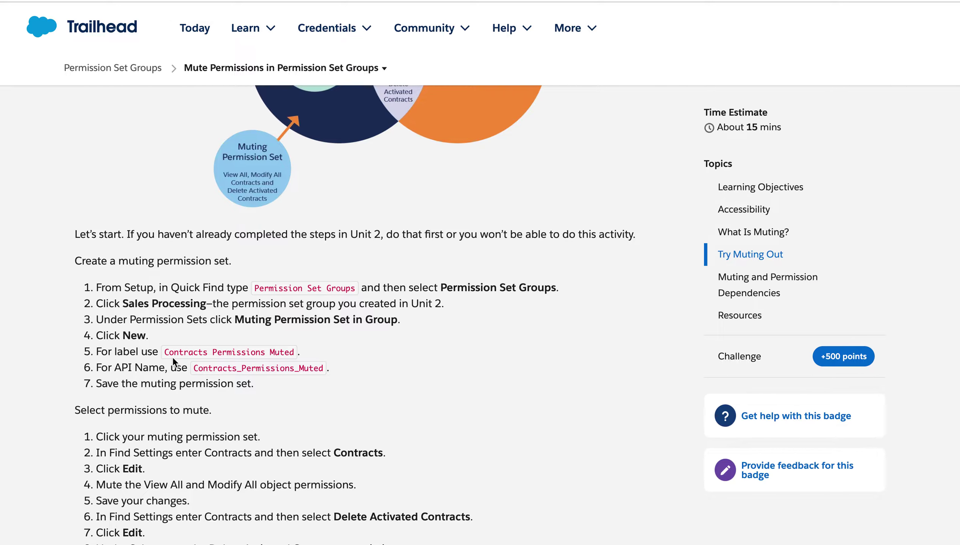
Step: Copy the label text "Contracts Permissions Muted" from the Trailhead instructions
left_click_drag(164, 351, 293, 350)
right_click(281, 351)
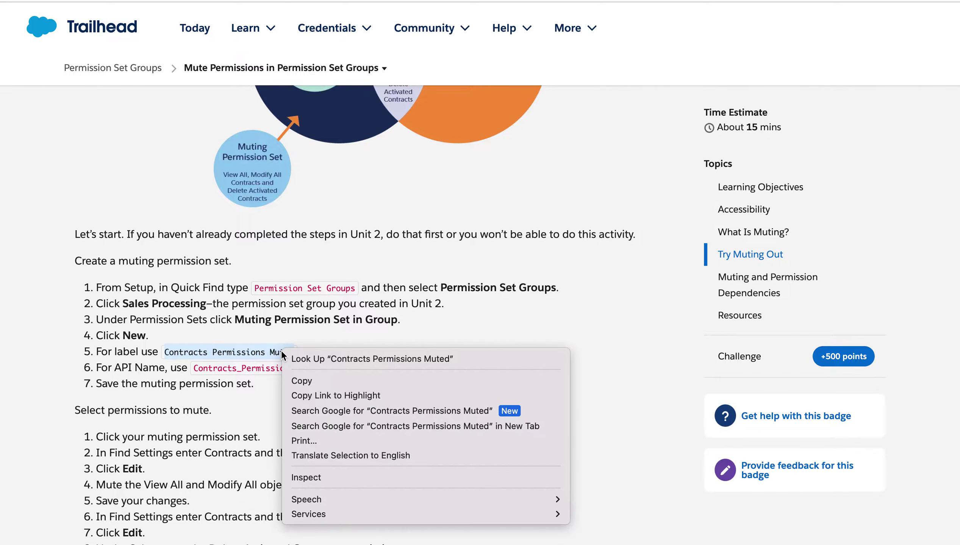
left_click(300, 379)
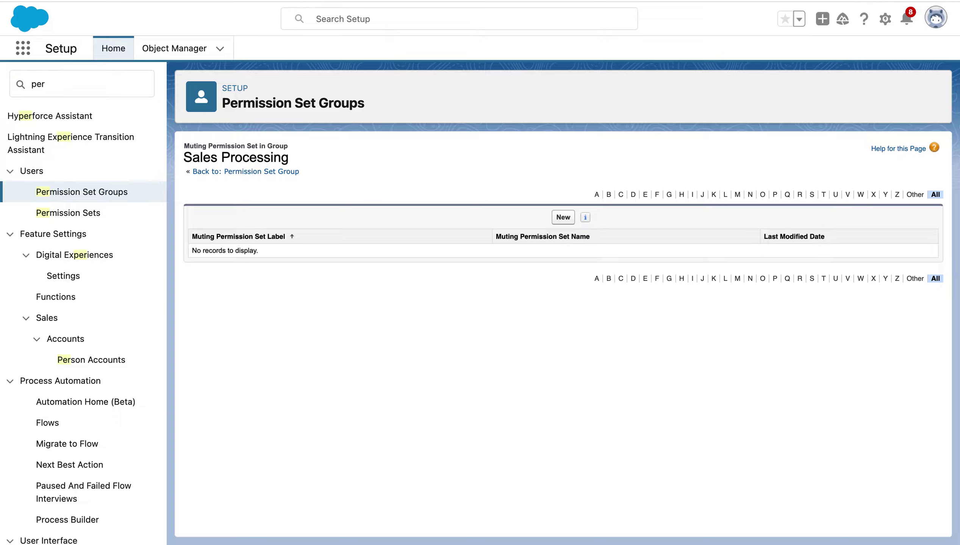
left_click(563, 217)
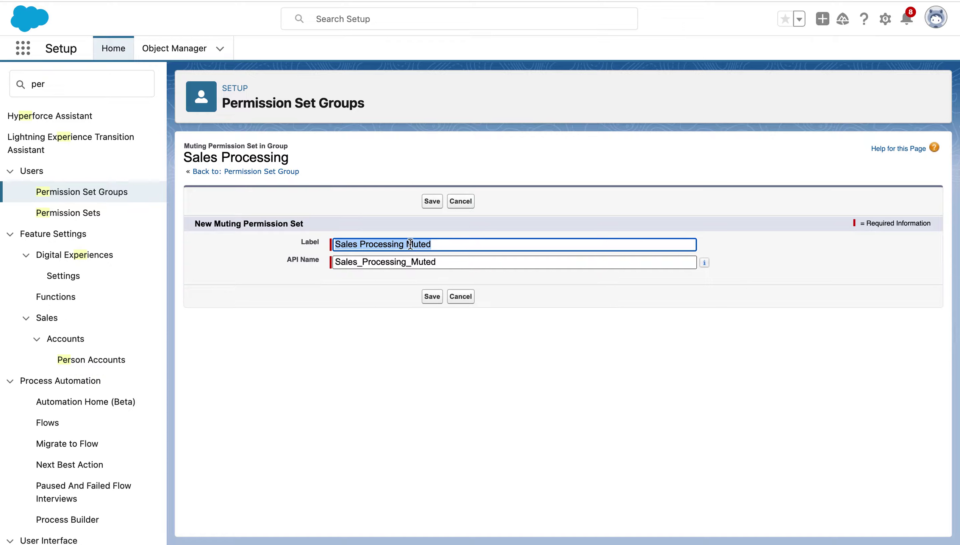
right_click(408, 243)
left_click(423, 353)
left_click_drag(439, 261, 311, 260)
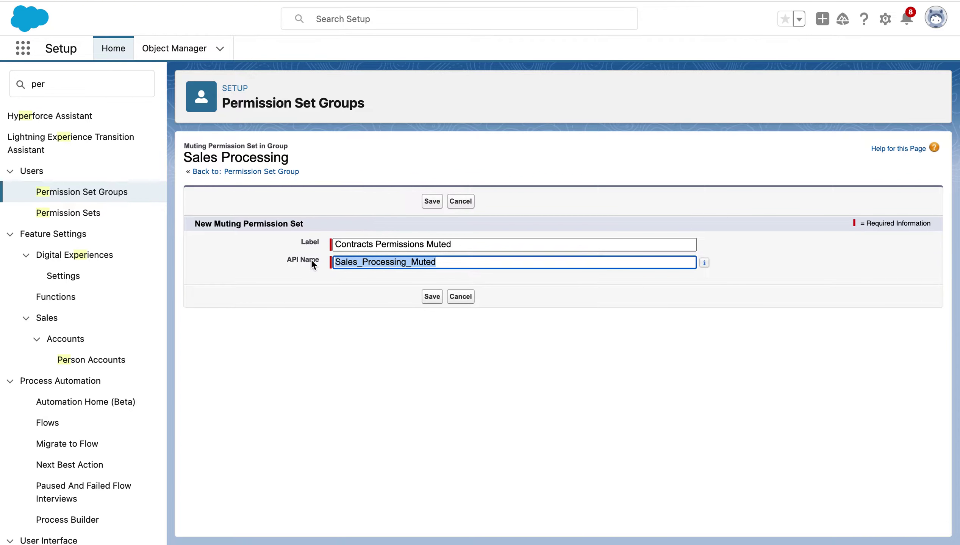
key("super+bracketleft")
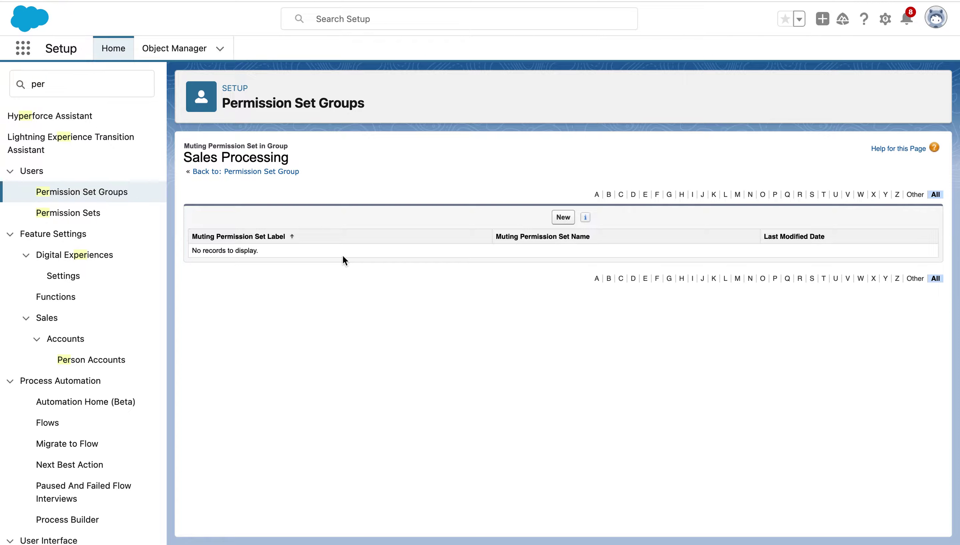
Step: Start a new muting permission set in Sales Processing and set its label to "Contracts Permissions Muted"
left_click(562, 218)
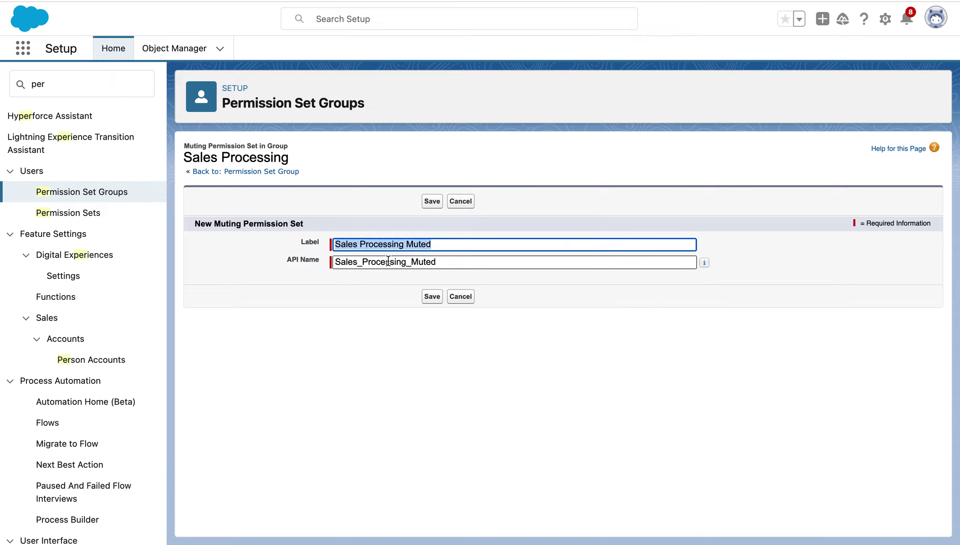
right_click(415, 244)
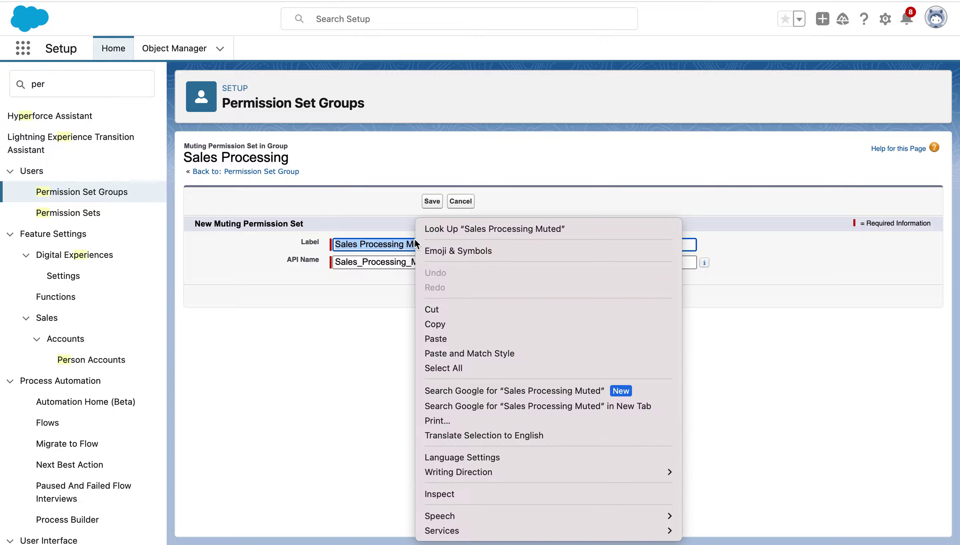
left_click(447, 337)
Step: Replace the default API name of the new muting permission set with "Contracts Permissions Muted"
left_click(445, 262)
key("BackSpace")
key("BackSpace")
key("BackSpace")
key("BackSpace")
key("BackSpace")
key("BackSpace")
key("BackSpace")
key("BackSpace")
key("BackSpace")
key("BackSpace")
key("BackSpace")
key("BackSpace")
key("BackSpace")
key("BackSpace")
key("BackSpace")
key("BackSpace")
key("BackSpace")
key("BackSpace")
key("BackSpace")
key("BackSpace")
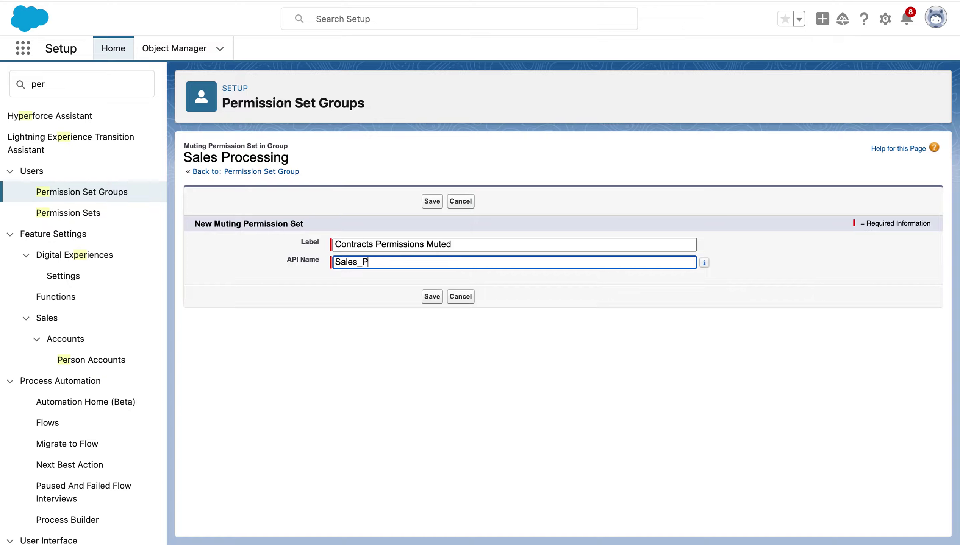
key("BackSpace")
key("BackSpace")
left_click(464, 244)
left_click(461, 262)
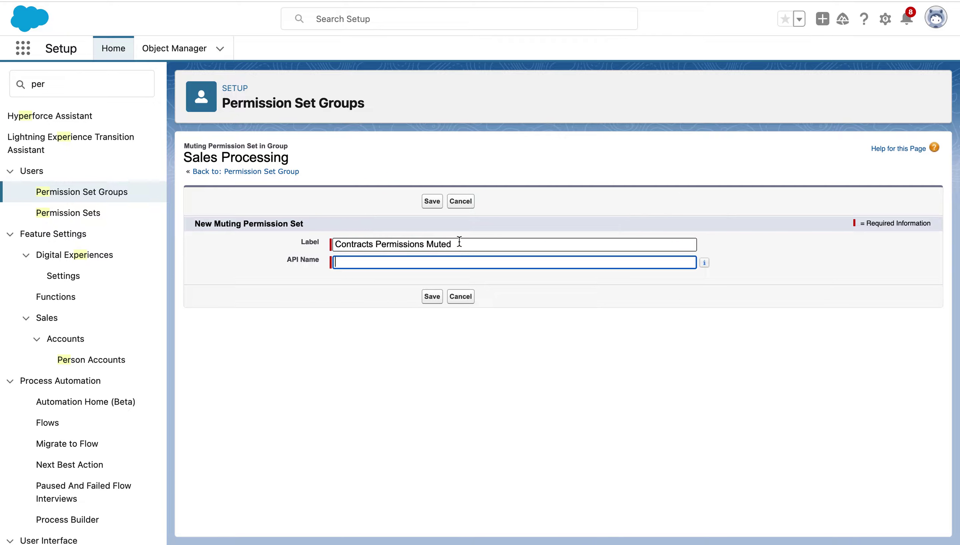
left_click_drag(459, 243, 332, 233)
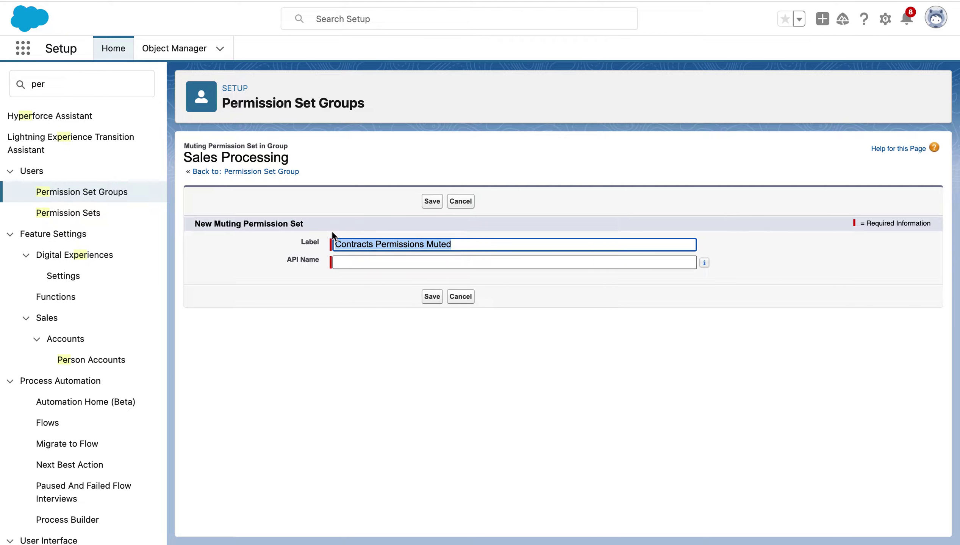
right_click(347, 245)
left_click(373, 338)
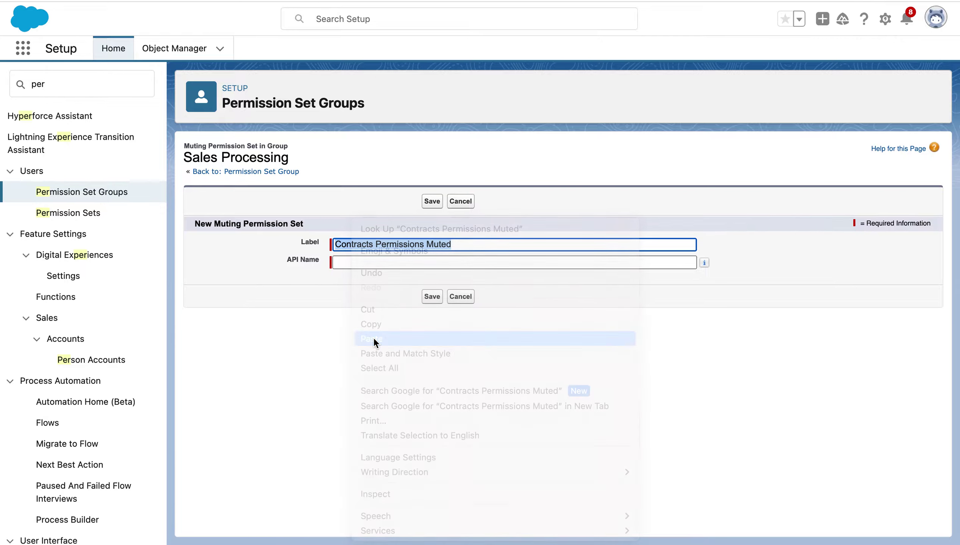
left_click(370, 260)
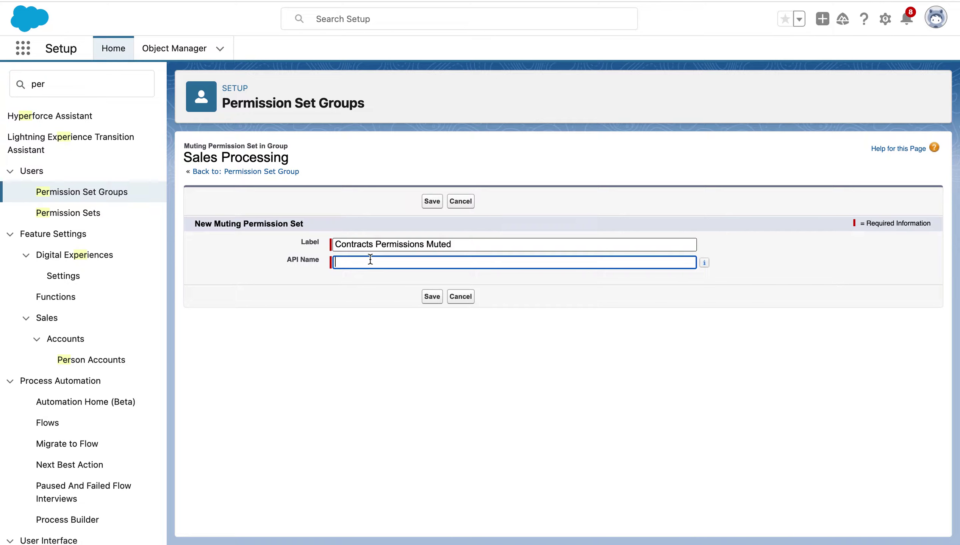
right_click(415, 267)
left_click(451, 364)
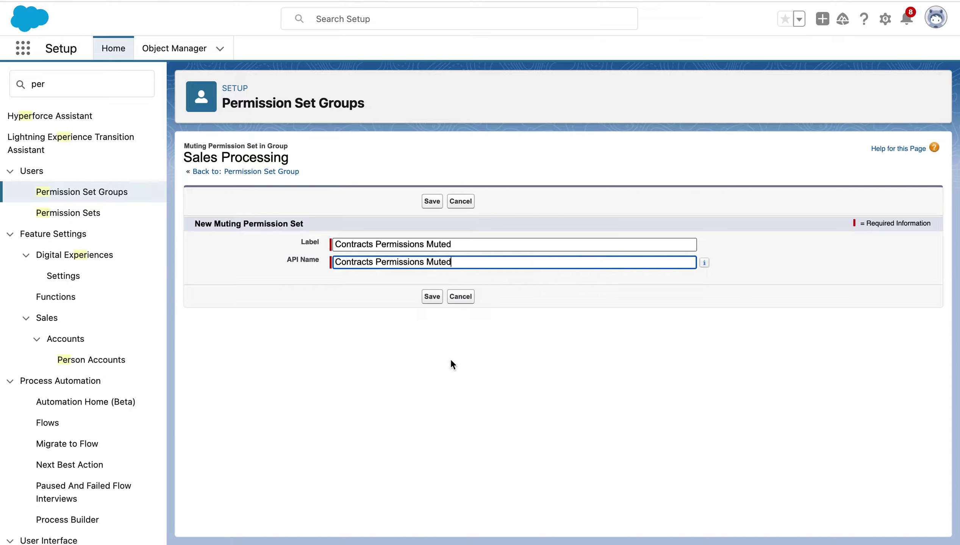
Step: Add underscores to make the API name "Contracts _Permissions_ Muted", compare it with the Trailhead instructions and try to save
left_click(374, 262)
type("_")
key("Right")
key("Right")
key("Right")
key("Right")
key("Right")
key("Right")
key("Right")
key("Right")
key("Right")
key("Right")
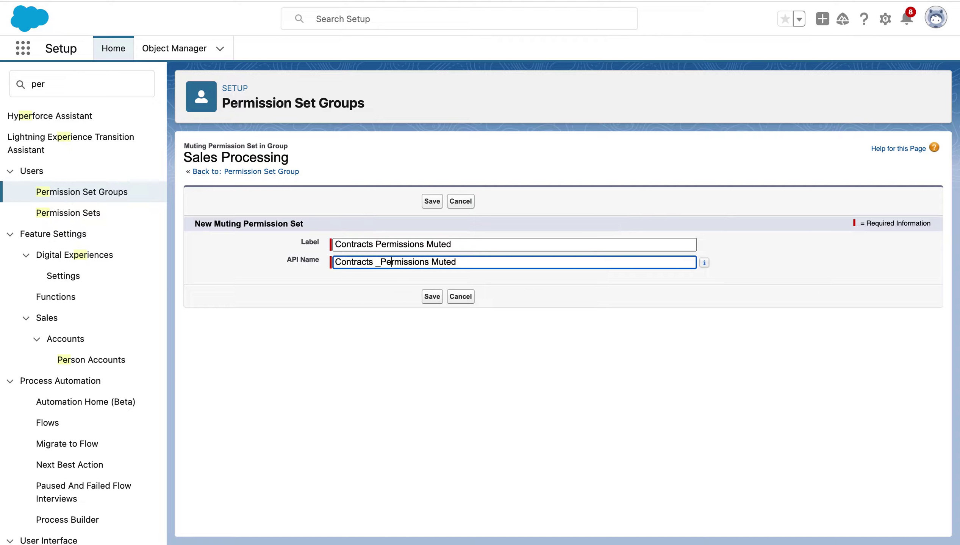
key("Right")
type("_")
key("ctrl+Tab")
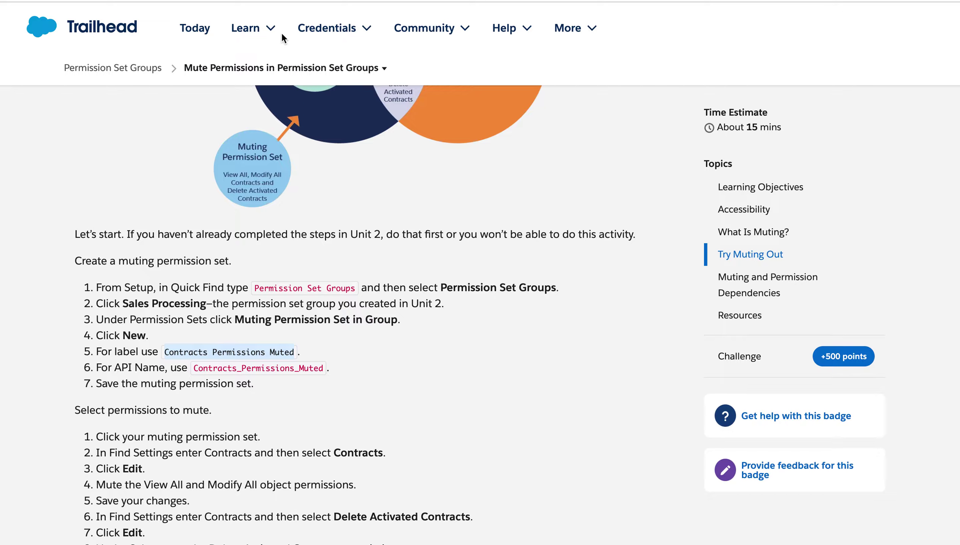
key("ctrl+shift+Tab")
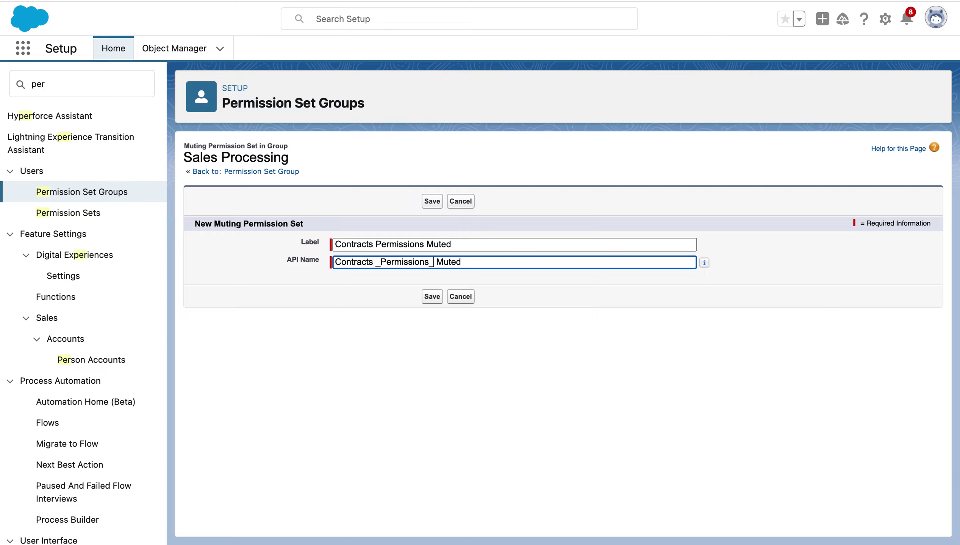
left_click(431, 299)
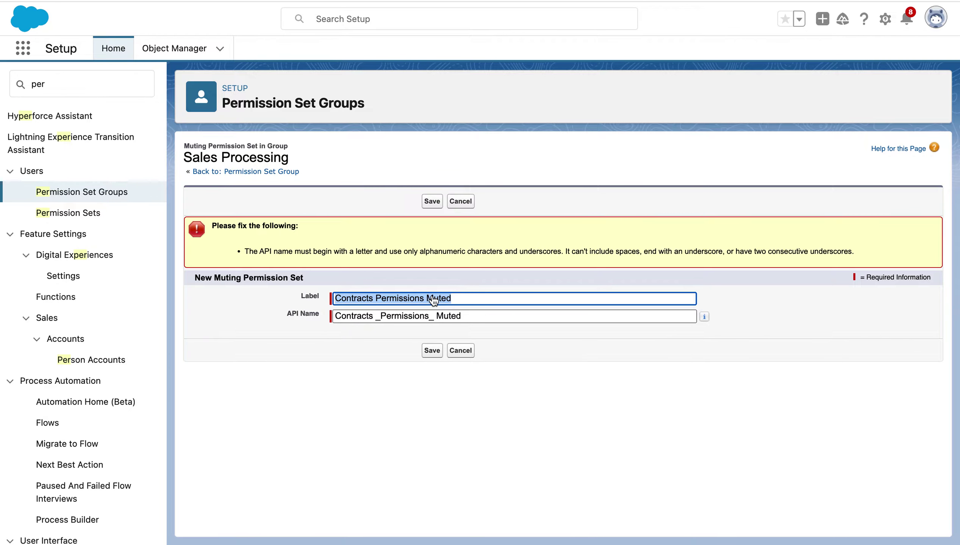
Step: Change "Contracts" to "Contractts" in both the label and the API name, and try to save again
left_click(368, 298)
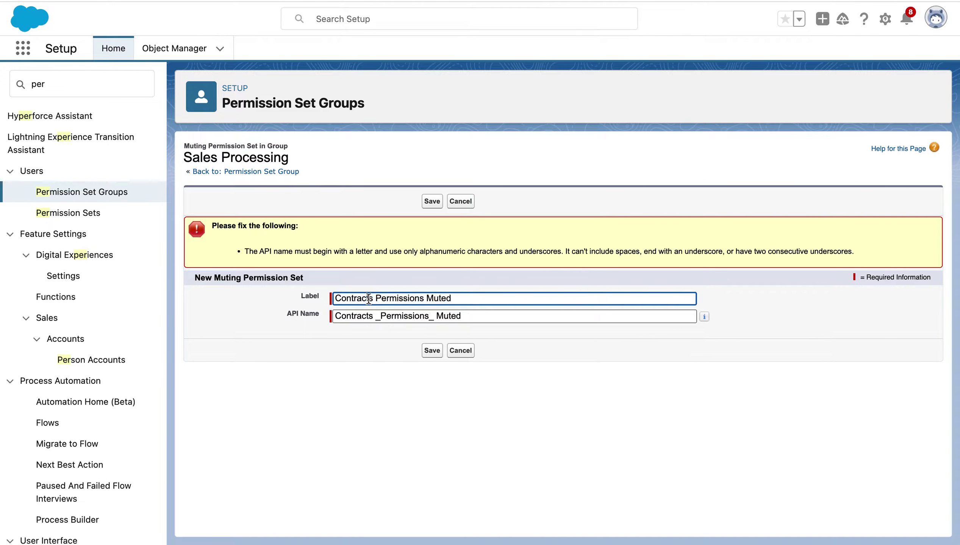
type("t")
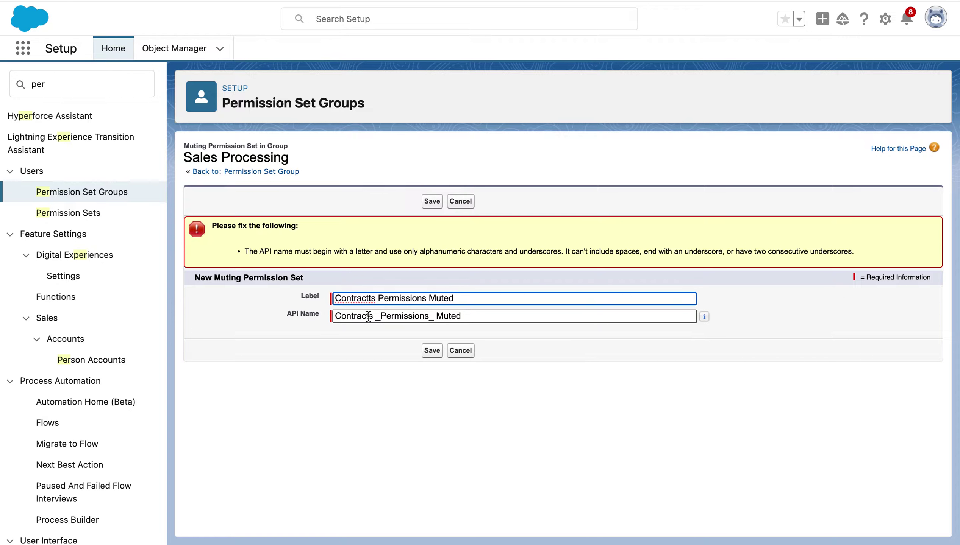
left_click(369, 316)
type("t")
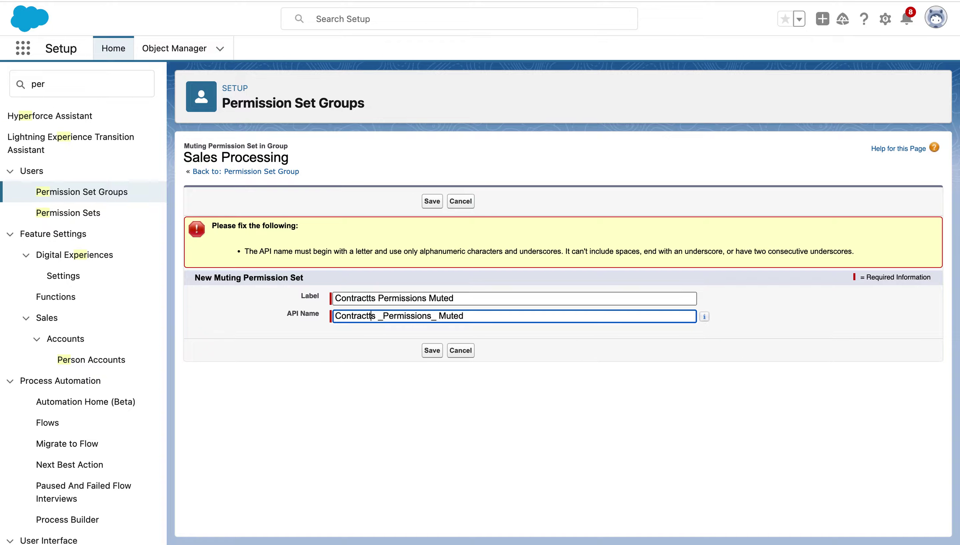
left_click(434, 350)
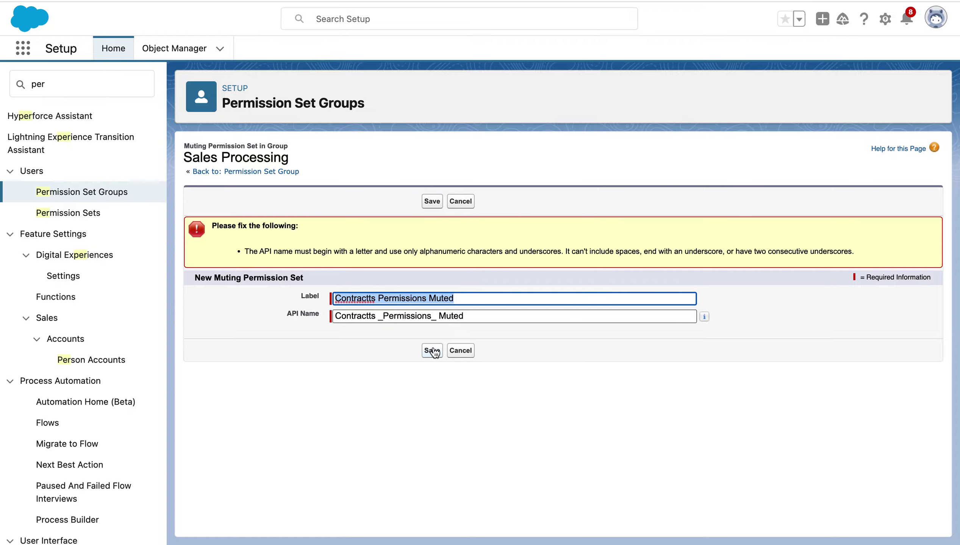
left_click(434, 351)
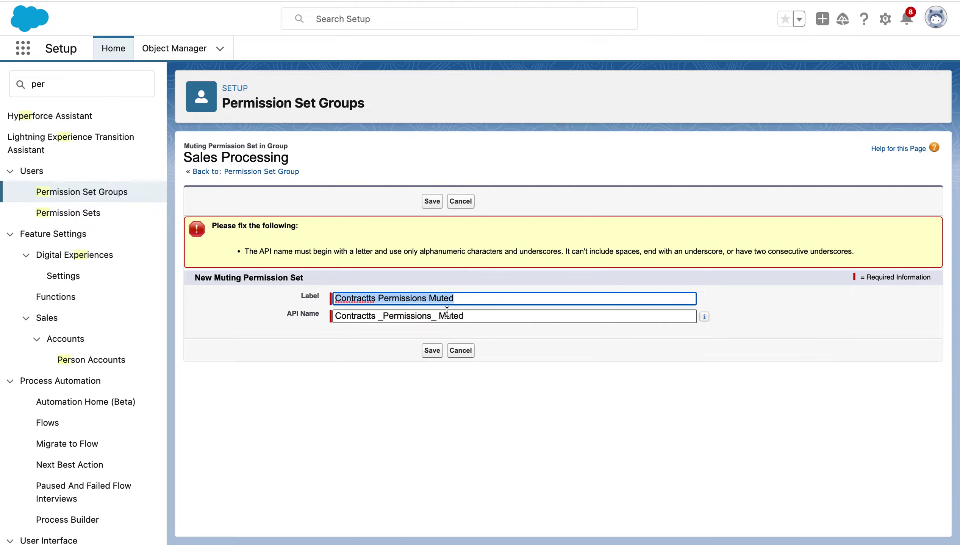
Step: Change "Muted" to "Muteed" in both the label and the API name
left_click(450, 299)
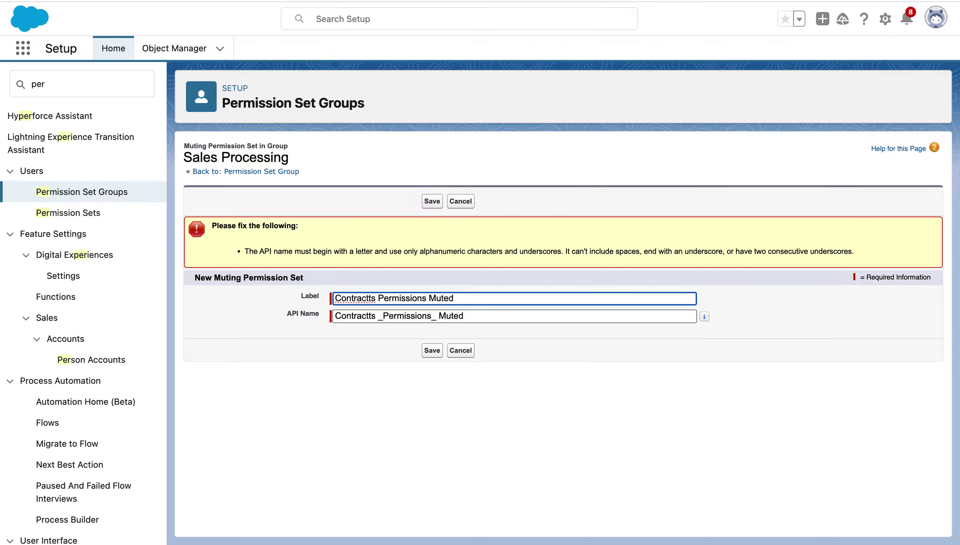
type("e")
left_click(457, 317)
type("e")
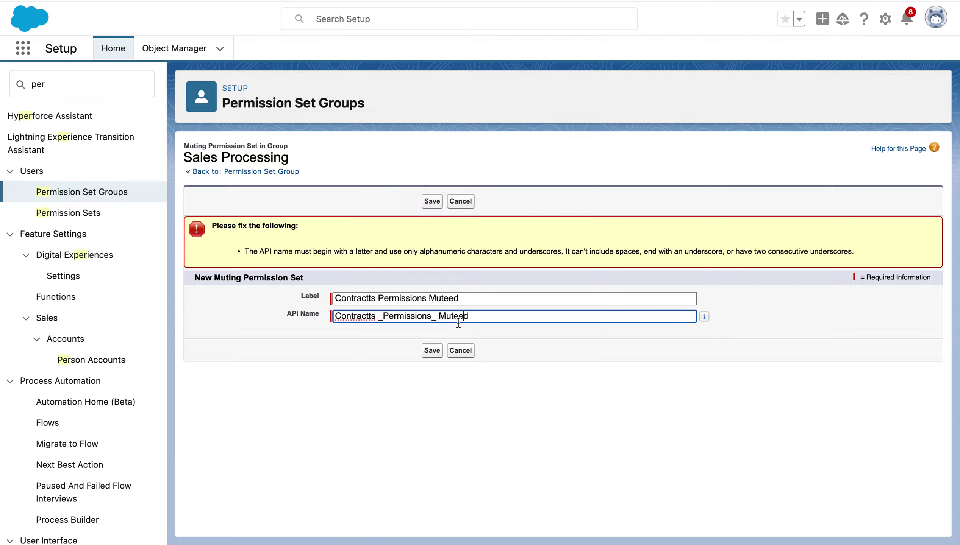
Step: Try to save the muting permission set once more, then clear both its label and its API name
left_click(440, 352)
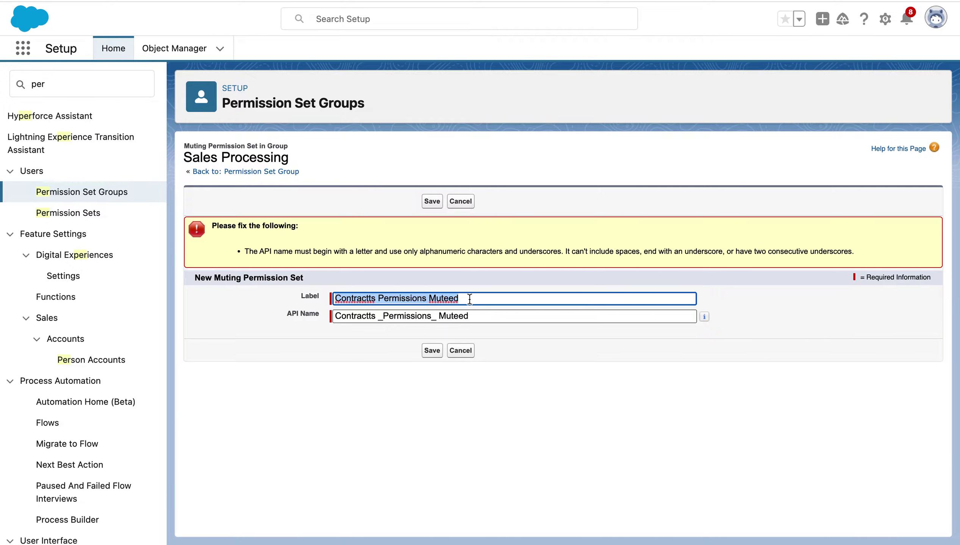
key("BackSpace")
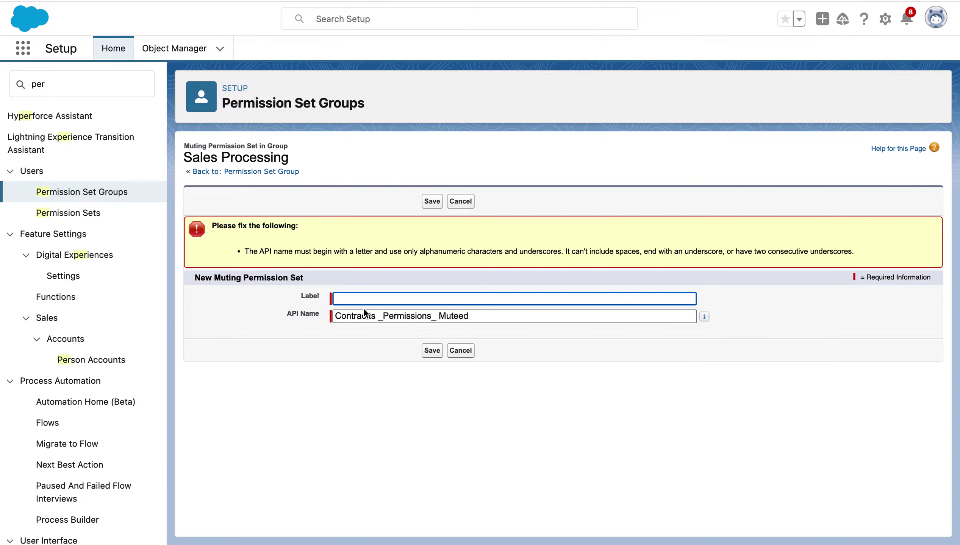
left_click_drag(469, 316, 312, 316)
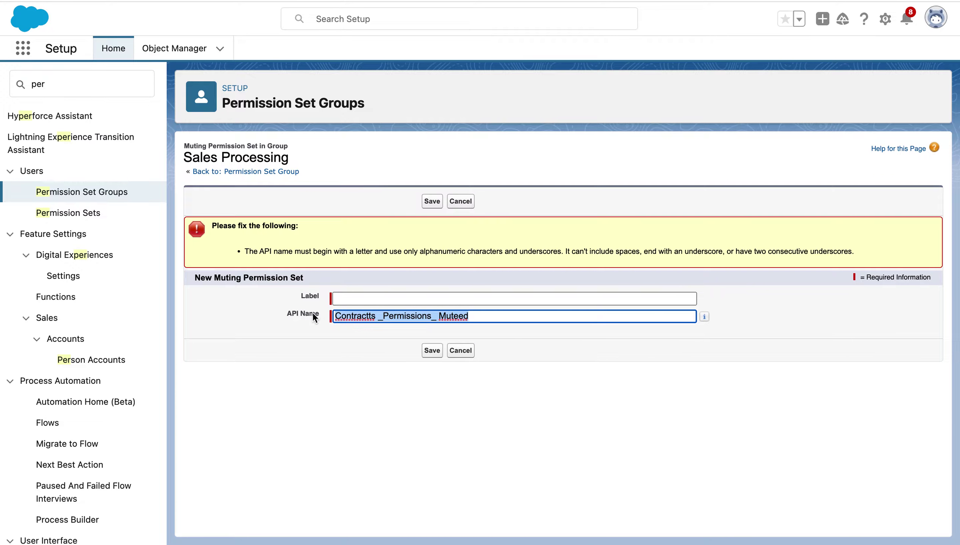
key("BackSpace")
Step: Copy "Contracts Permissions Muted" from the Trailhead instructions and paste it as the muting permission set's label
key("super+Tab")
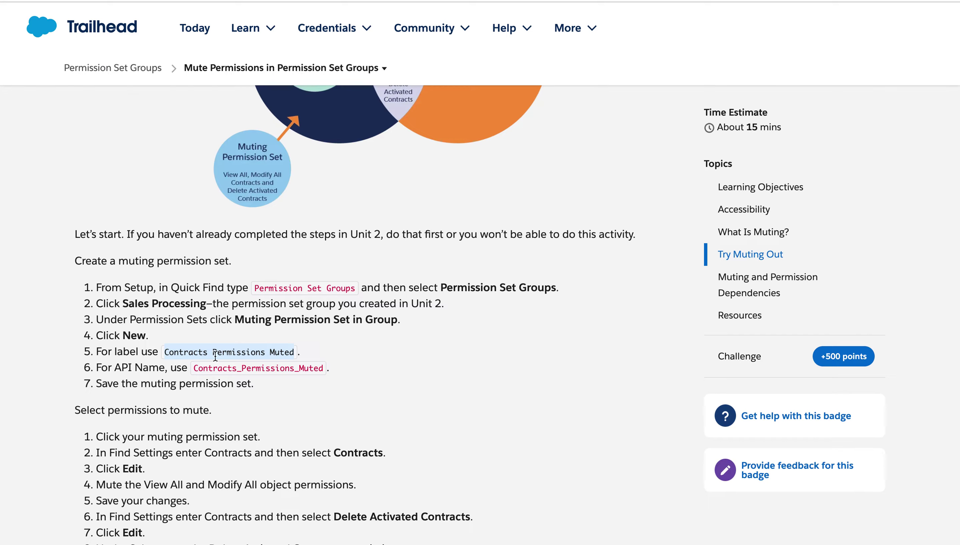
right_click(201, 351)
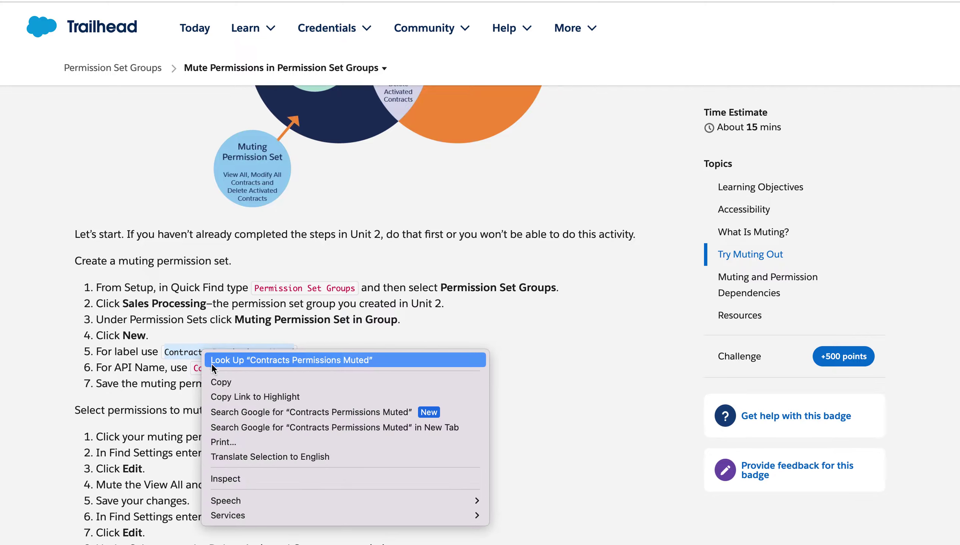
left_click(218, 378)
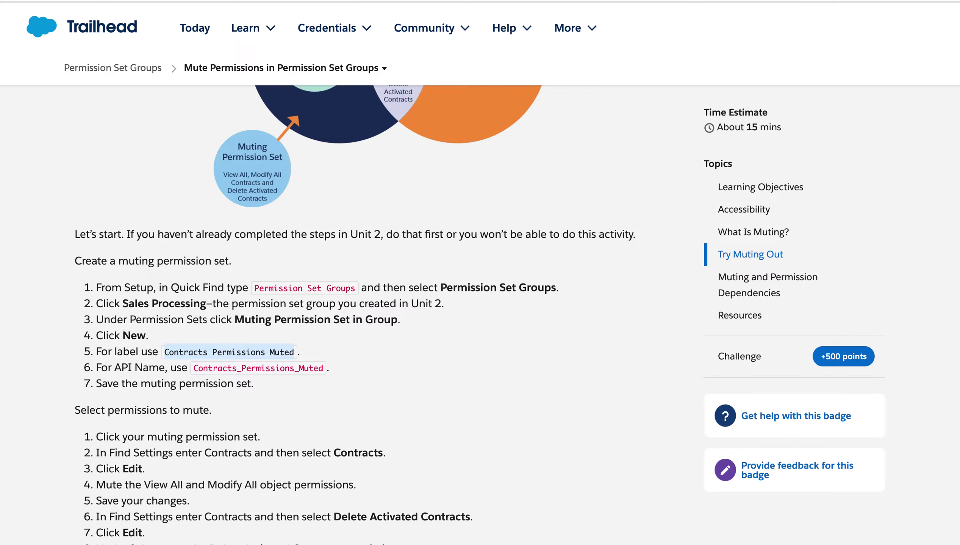
key("super+Tab")
right_click(354, 296)
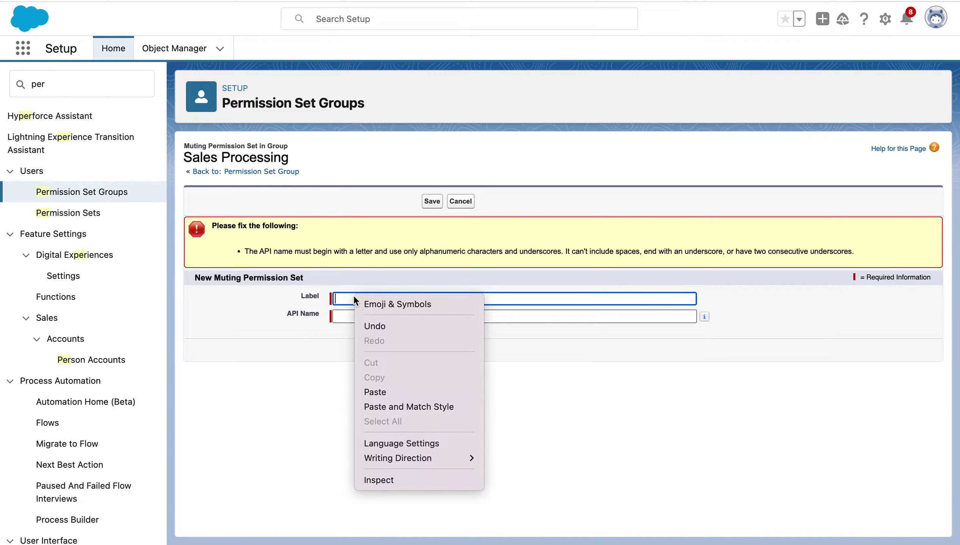
left_click(383, 391)
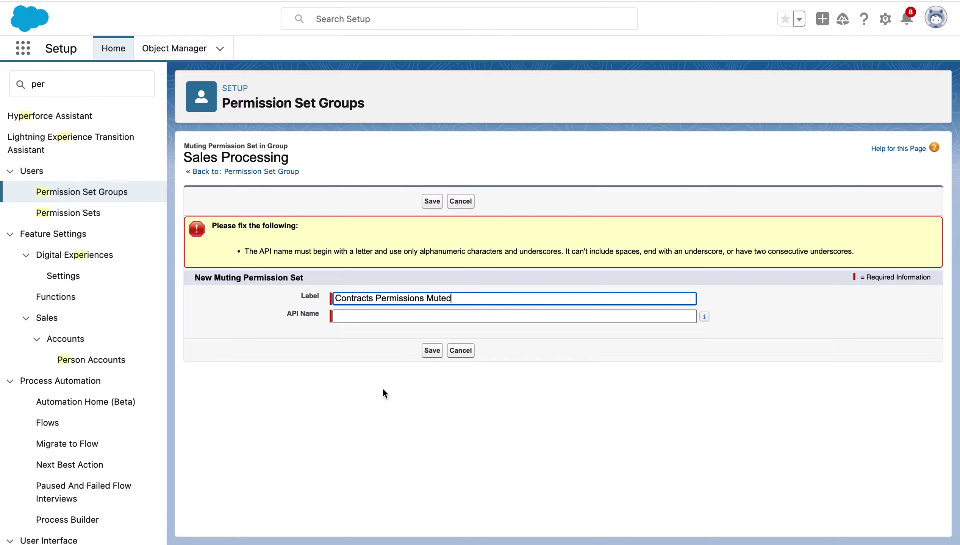
Step: Set the API name to "Contracts_Permissions_Muted" and save the muting permission set
right_click(363, 316)
left_click(388, 410)
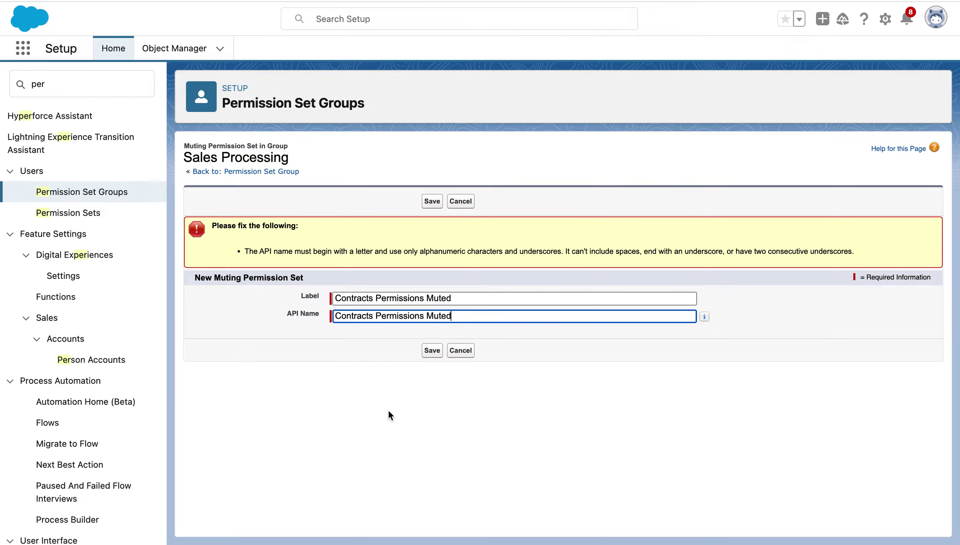
left_click(374, 316)
key("BackSpace")
type("_")
left_click(430, 317)
key("BackSpace")
type("_")
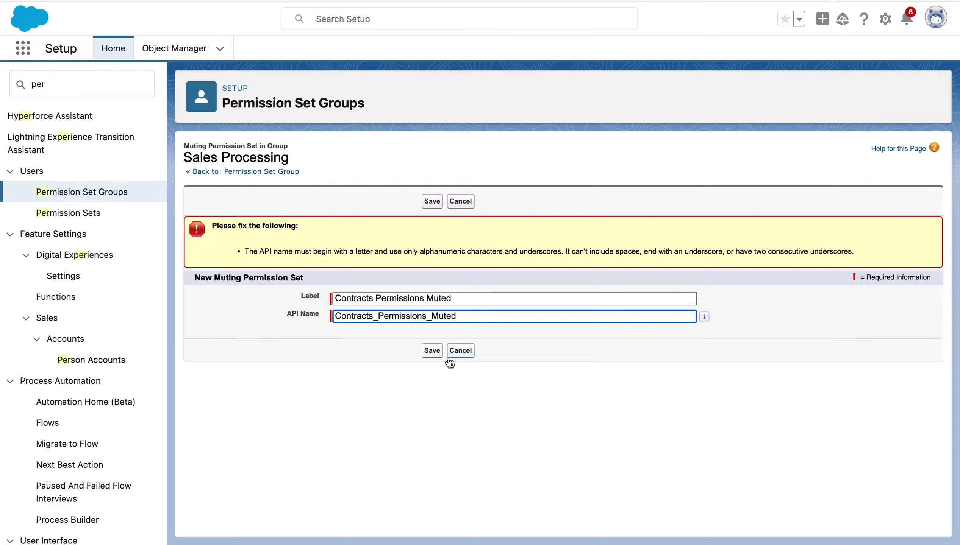
left_click(437, 352)
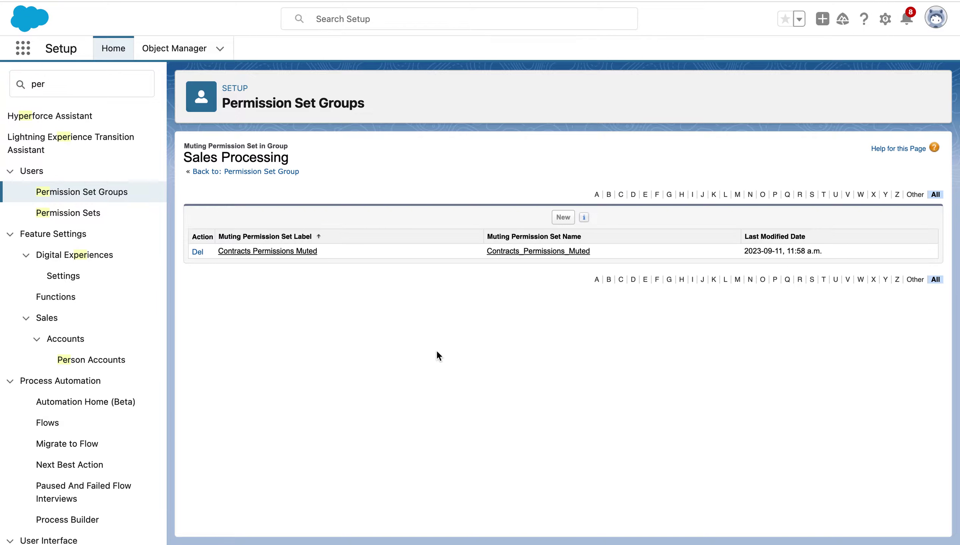
Step: Check the Trailhead steps for selecting permissions to mute, then try to open the Contracts object settings directly from the Sales Processing group
key("ctrl+Tab")
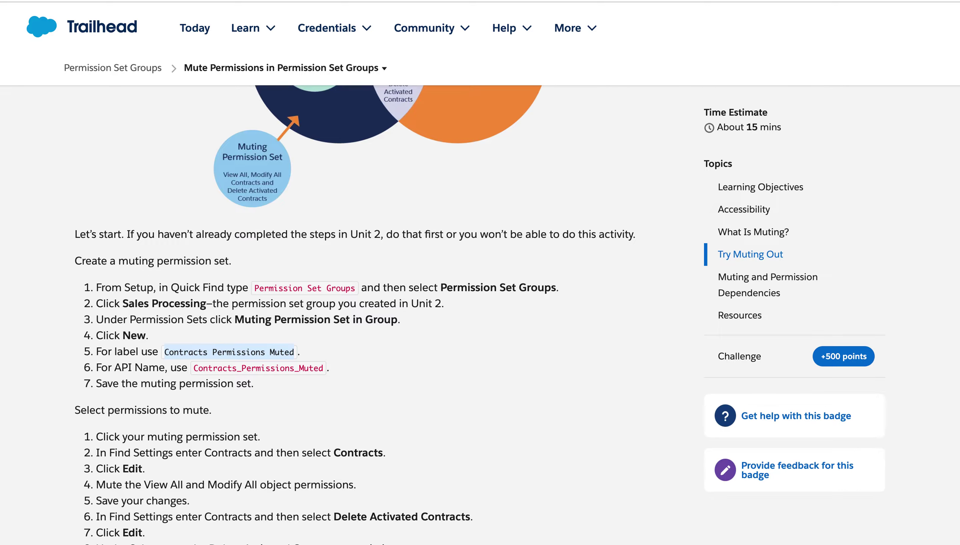
scroll(312, 453, "down", 6)
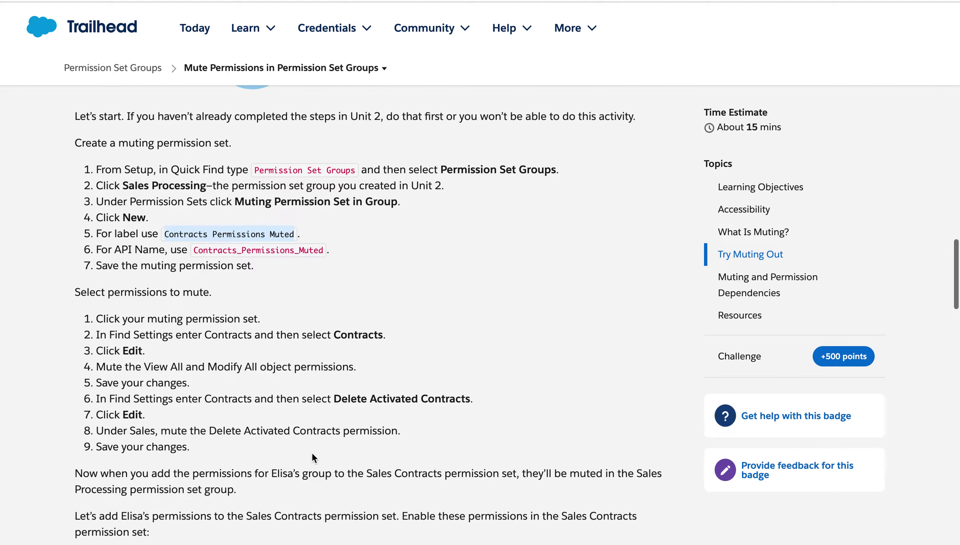
scroll(313, 453, "down", 1)
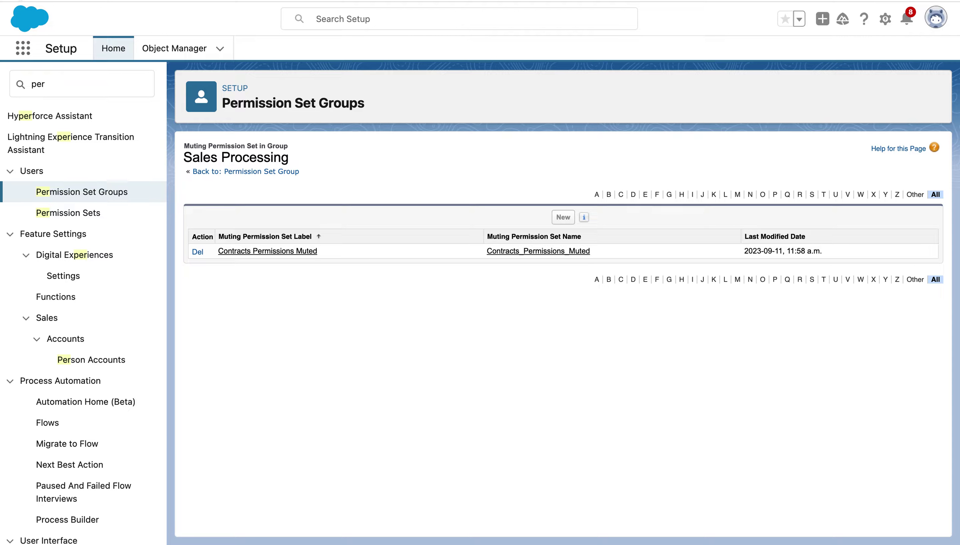
left_click(77, 200)
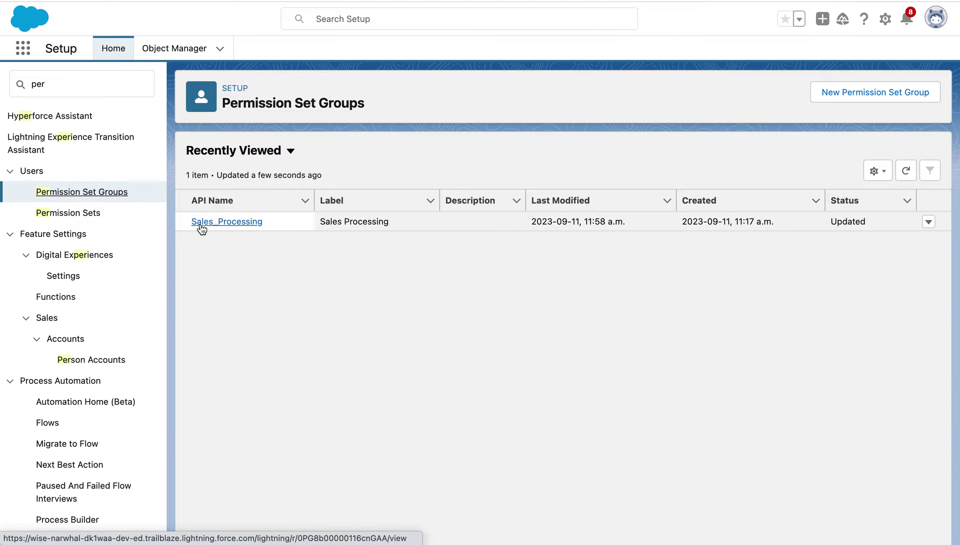
left_click(200, 220)
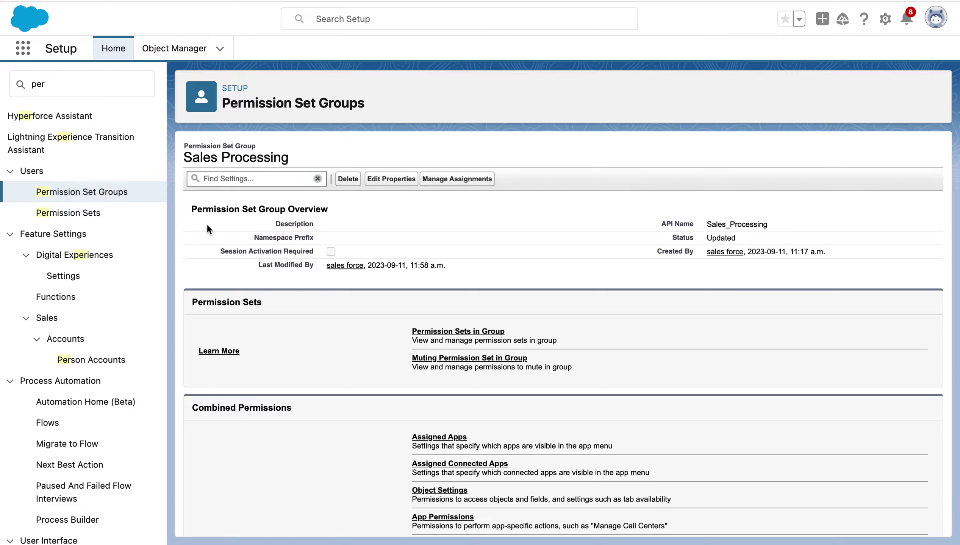
left_click(246, 180)
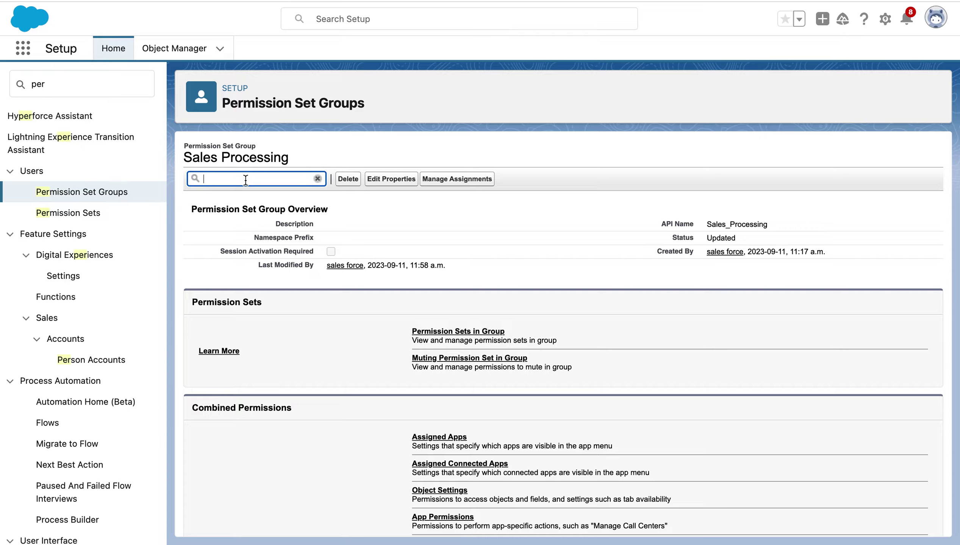
type("contr")
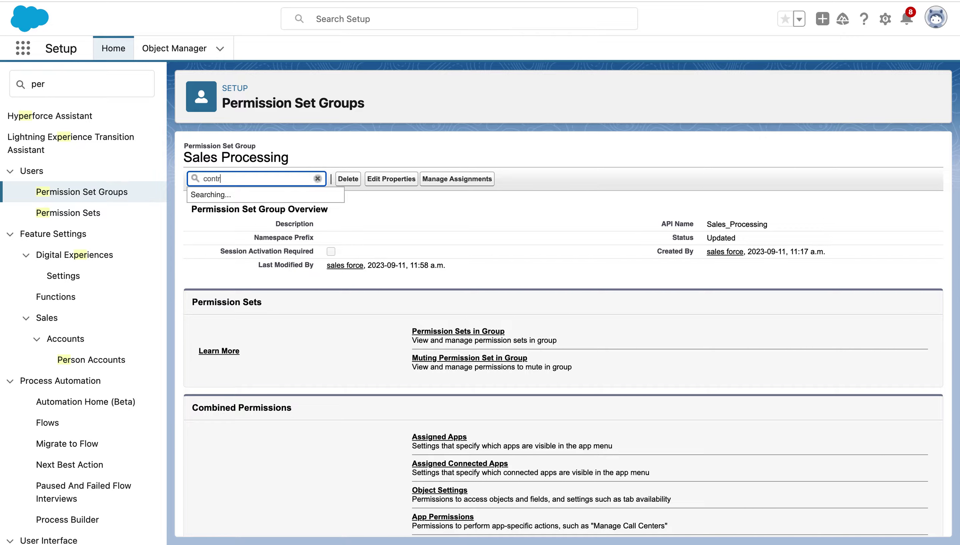
type("acts")
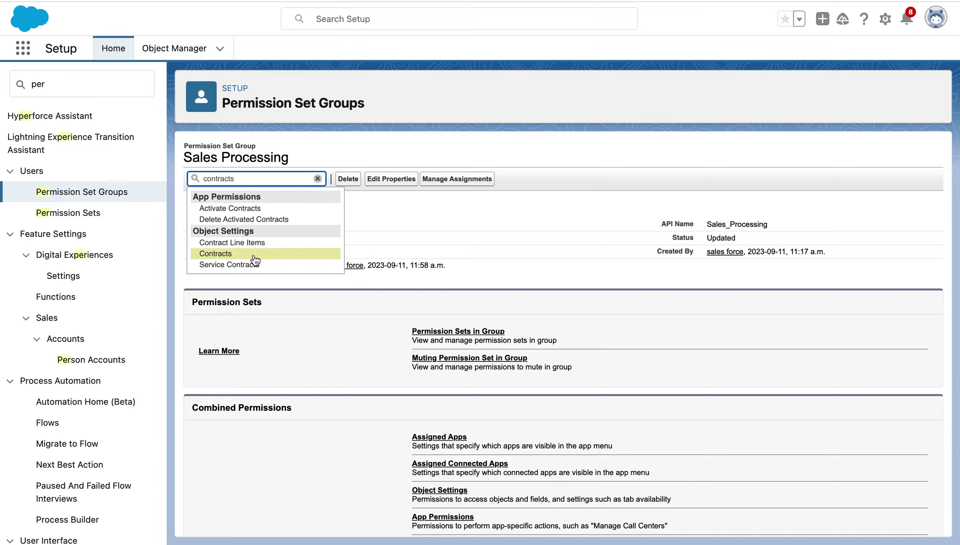
left_click(254, 254)
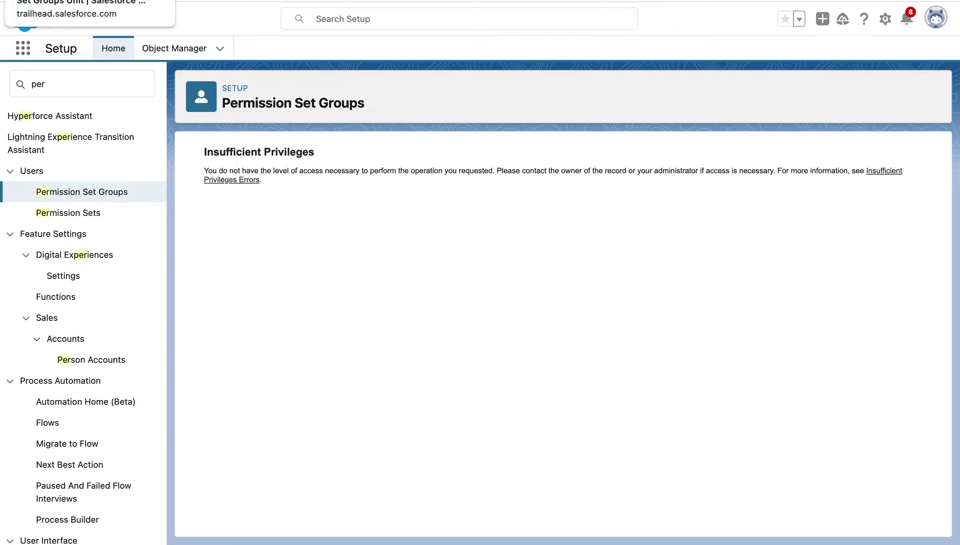
Step: Recheck the Trailhead instructions and open the Contracts Permissions Muted set from the Sales Processing group's muting permission sets
left_click(83, 1)
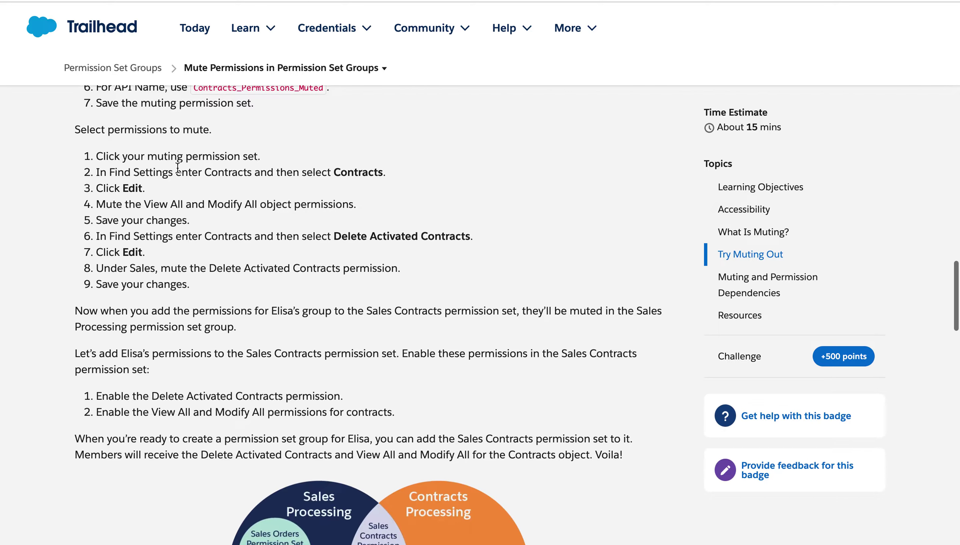
scroll(176, 169, "up", 2)
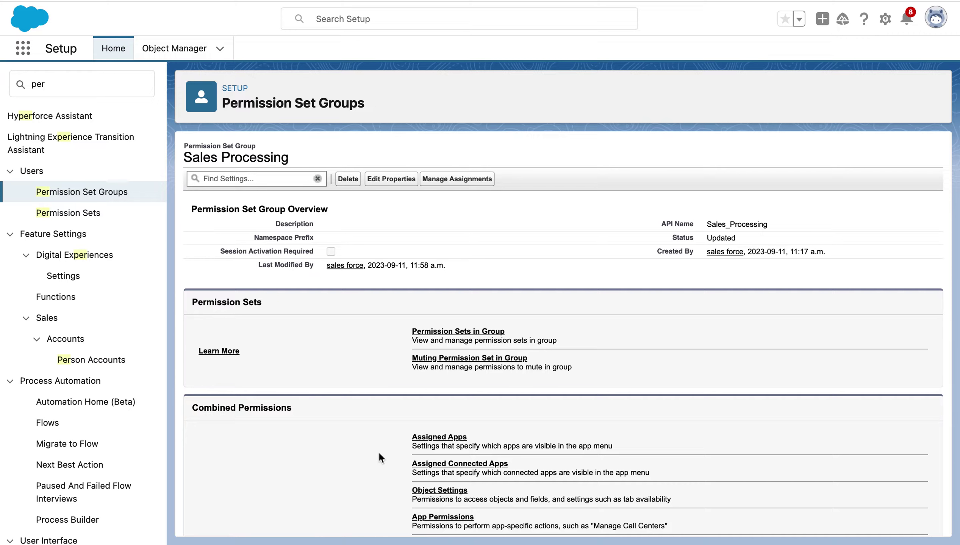
left_click(460, 357)
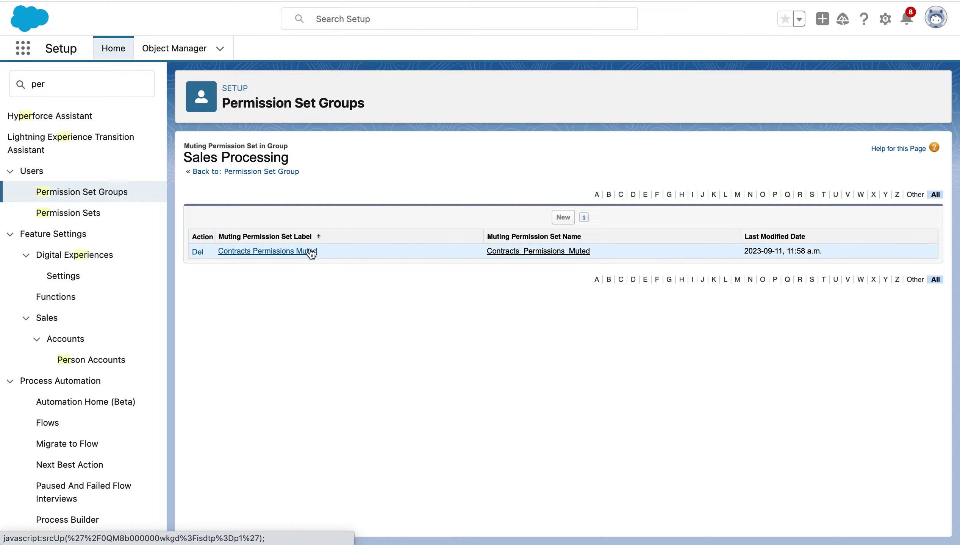
left_click(284, 252)
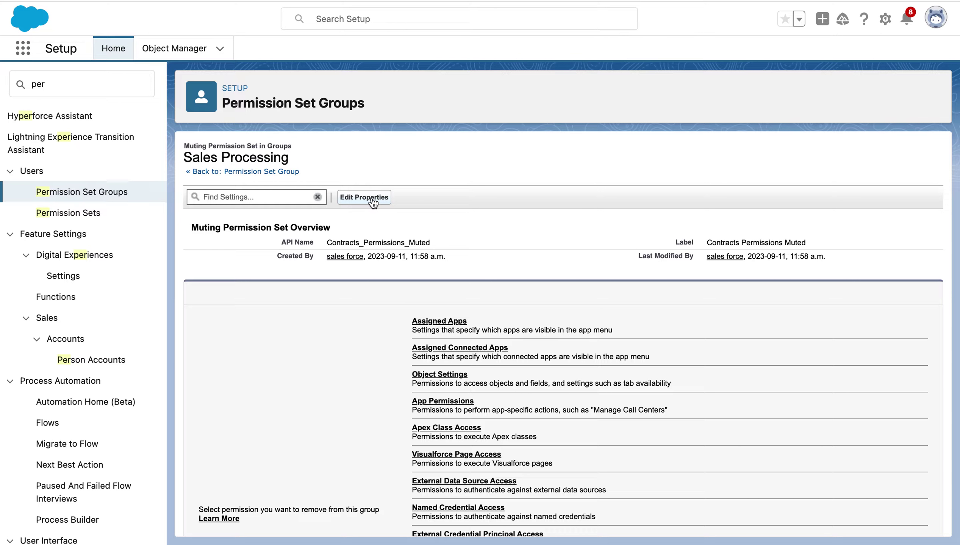
Step: Resave the muting permission set's properties with the existing label and API name, and look through its settings categories
left_click(372, 202)
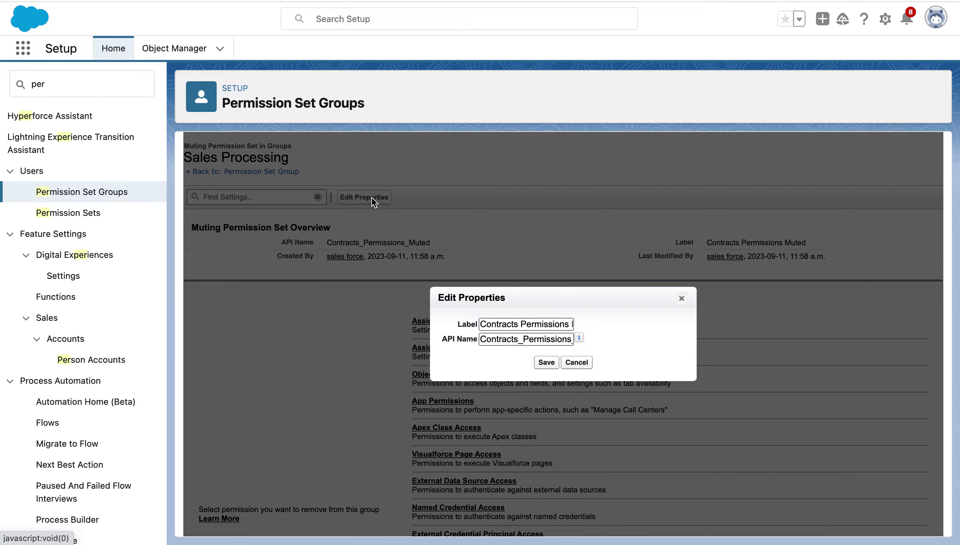
left_click(545, 363)
scroll(303, 270, "down", 1)
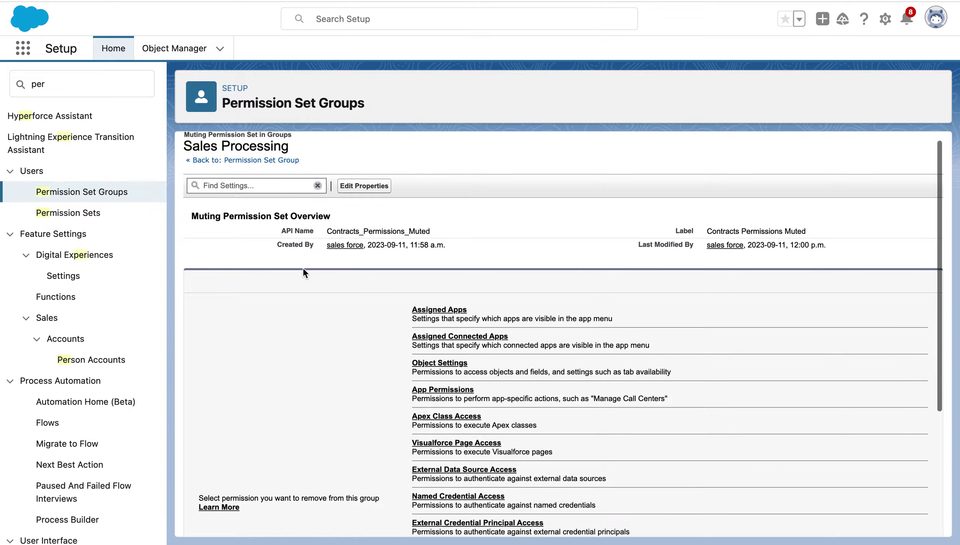
scroll(303, 267, "down", 4)
scroll(303, 267, "up", 5)
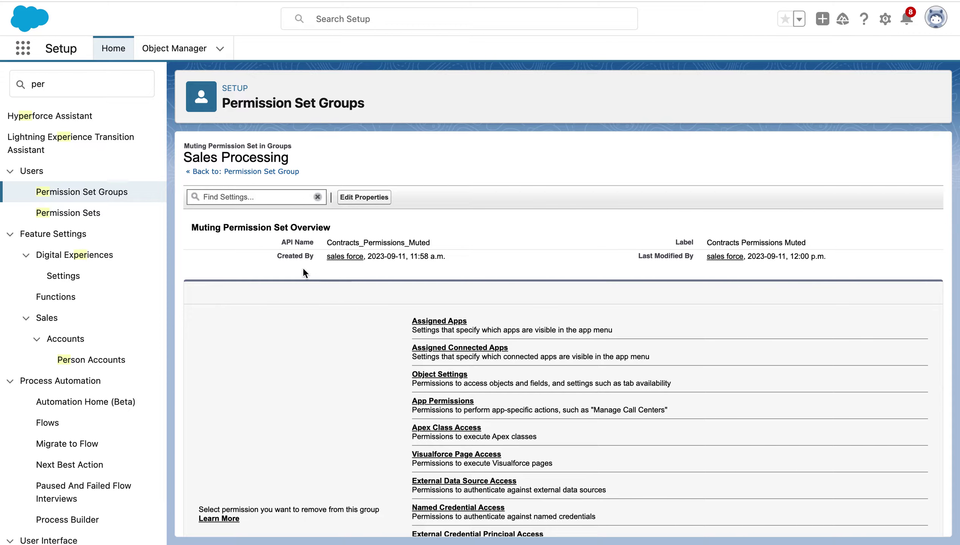
scroll(303, 271, "down", 6)
scroll(303, 271, "up", 4)
scroll(302, 268, "up", 1)
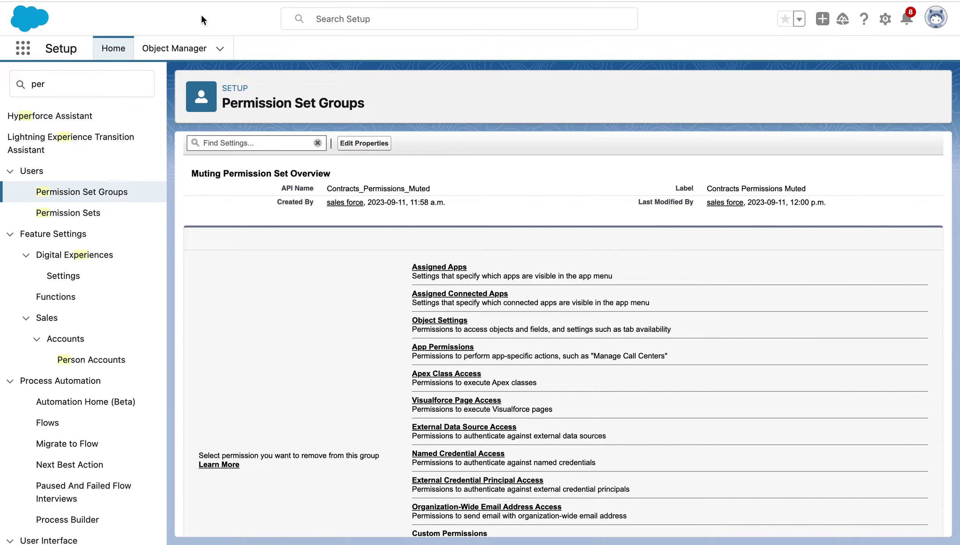
Step: Search the muting permission set's settings for "contr" and open the Contracts object settings for editing
left_click(259, 143)
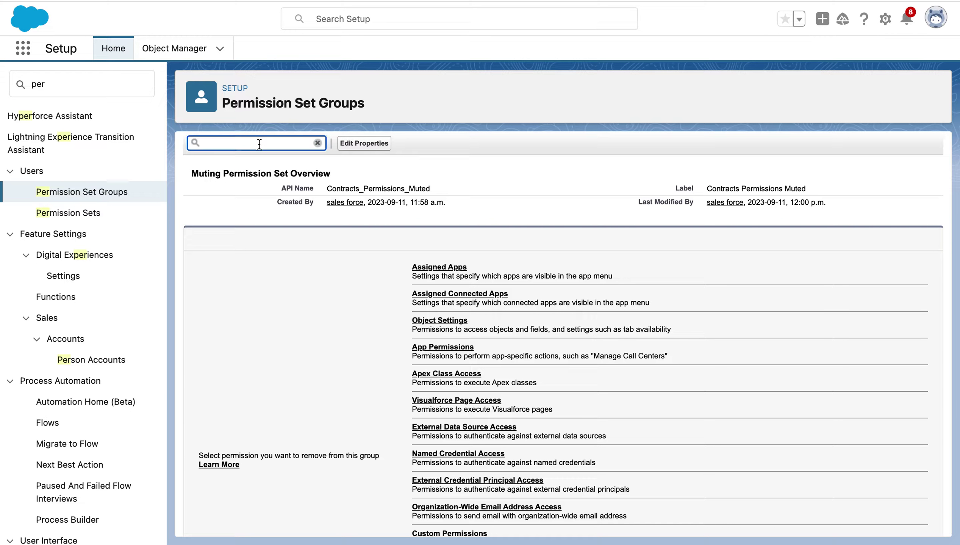
type("contr")
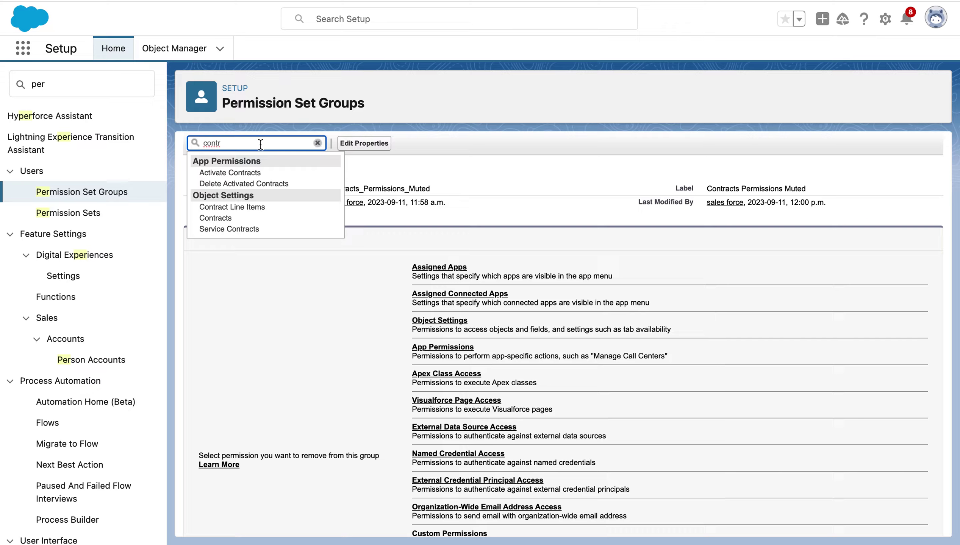
left_click(226, 219)
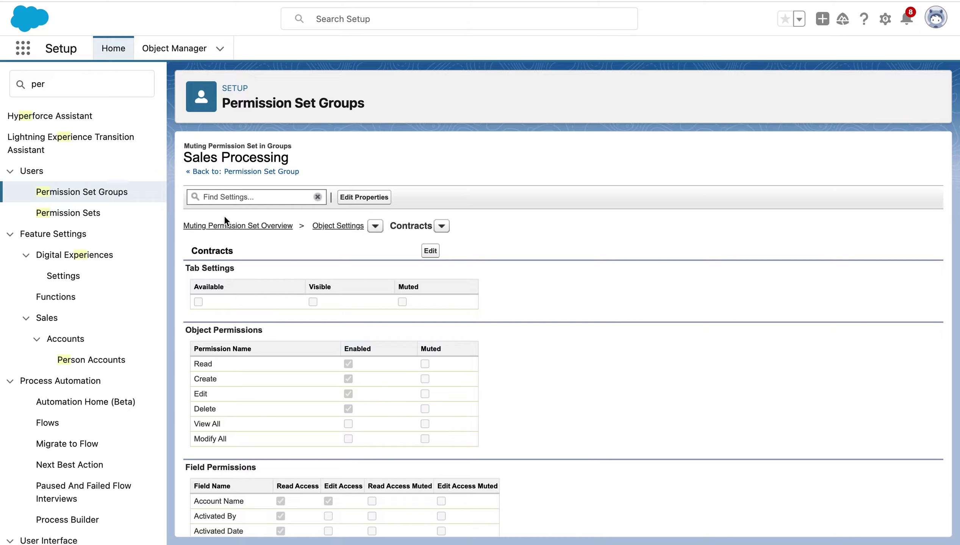
left_click(430, 251)
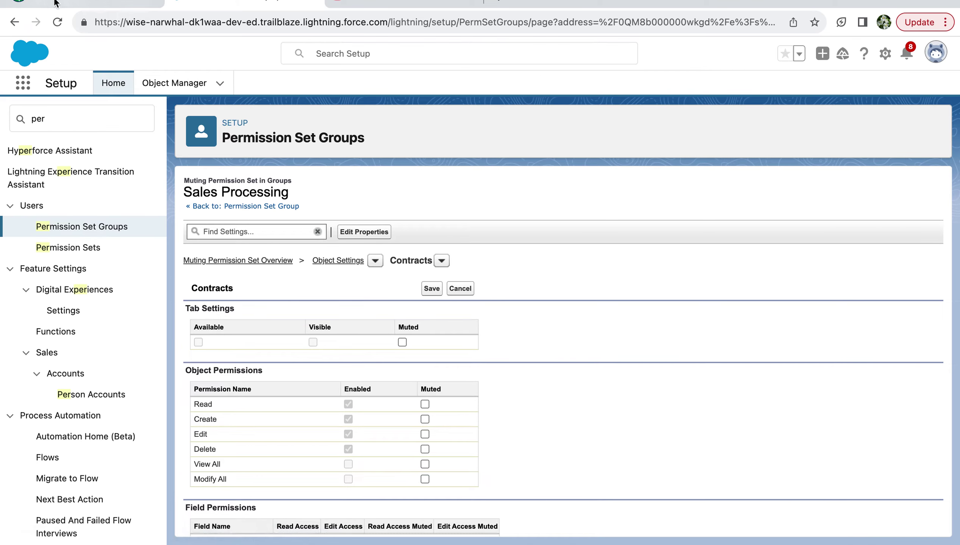
Step: Check the Trailhead muting instructions, mute the View All object permission for Contracts, and save the change
left_click(55, 6)
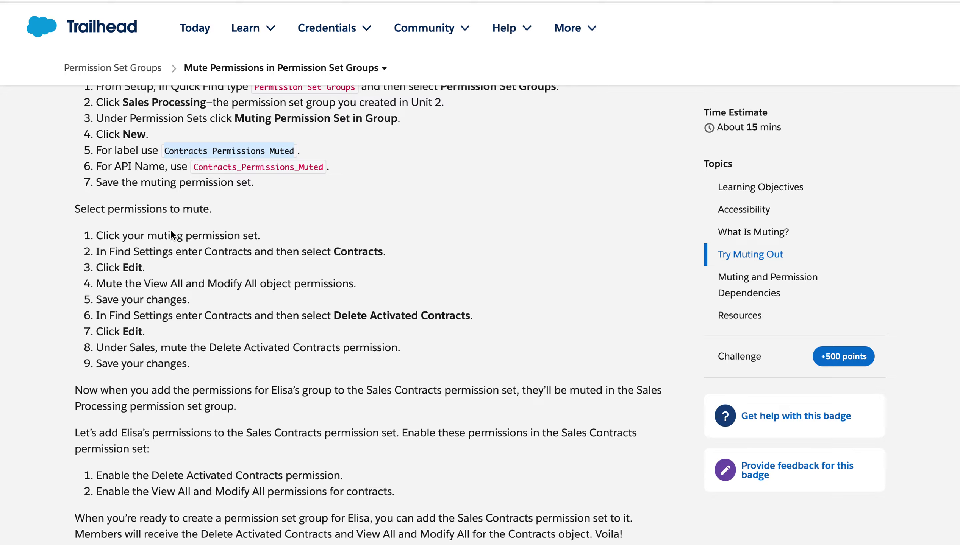
scroll(192, 338, "down", 2)
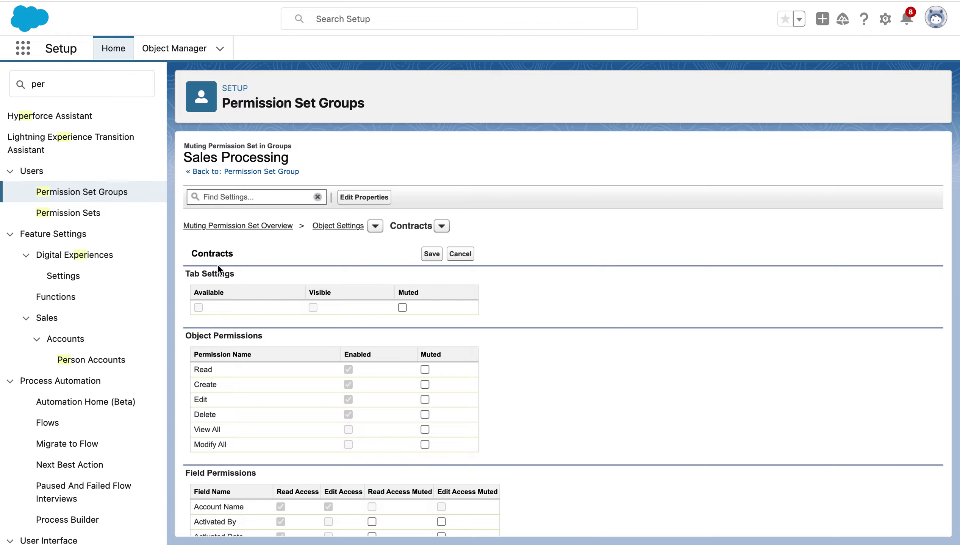
left_click(425, 430)
left_click(431, 255)
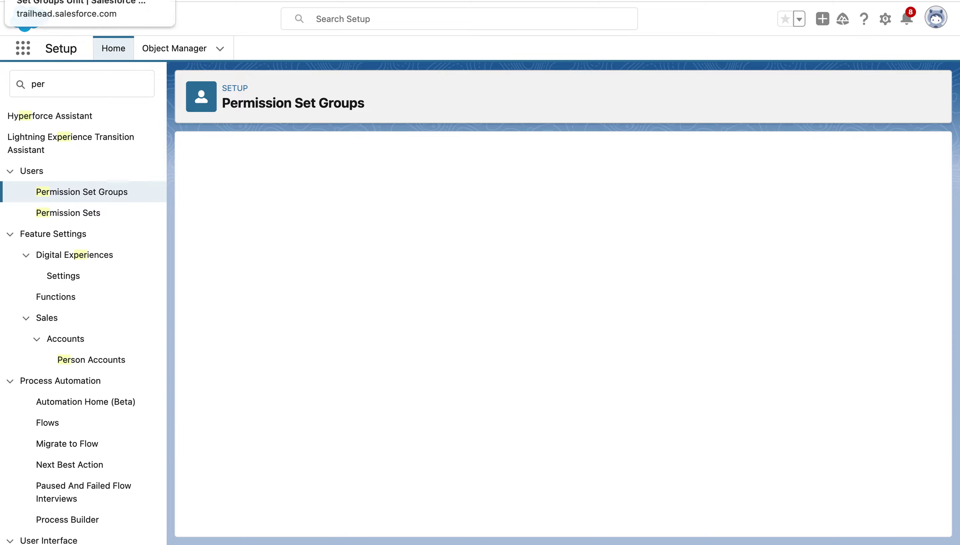
Step: Search the muting permission set's settings for "contracts" and open the Delete Activated Contracts app permission
key("ctrl+Tab")
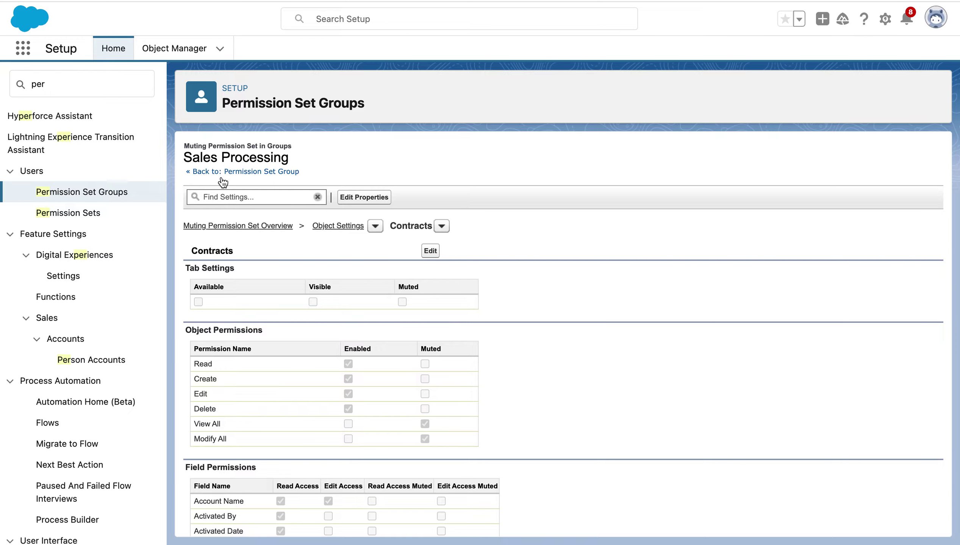
left_click(223, 195)
type("con")
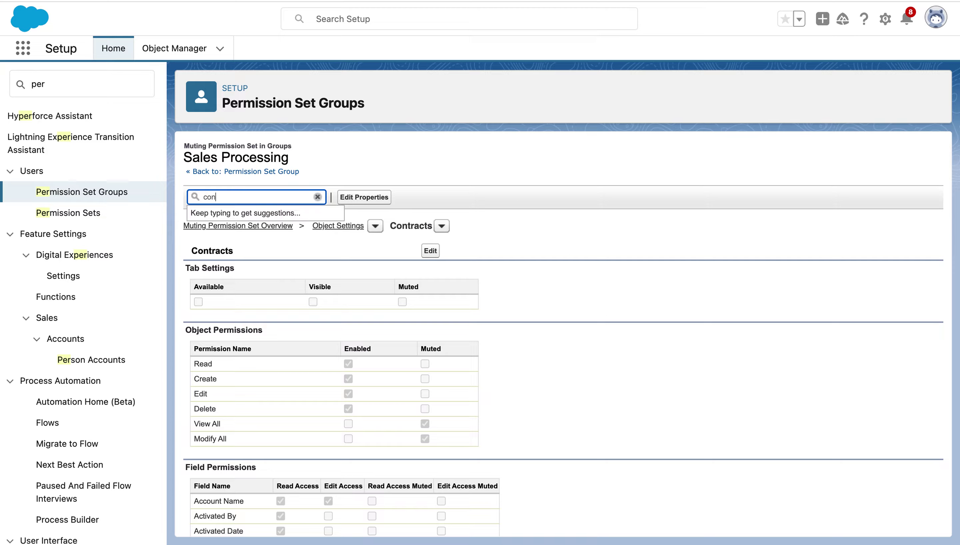
type("tracts")
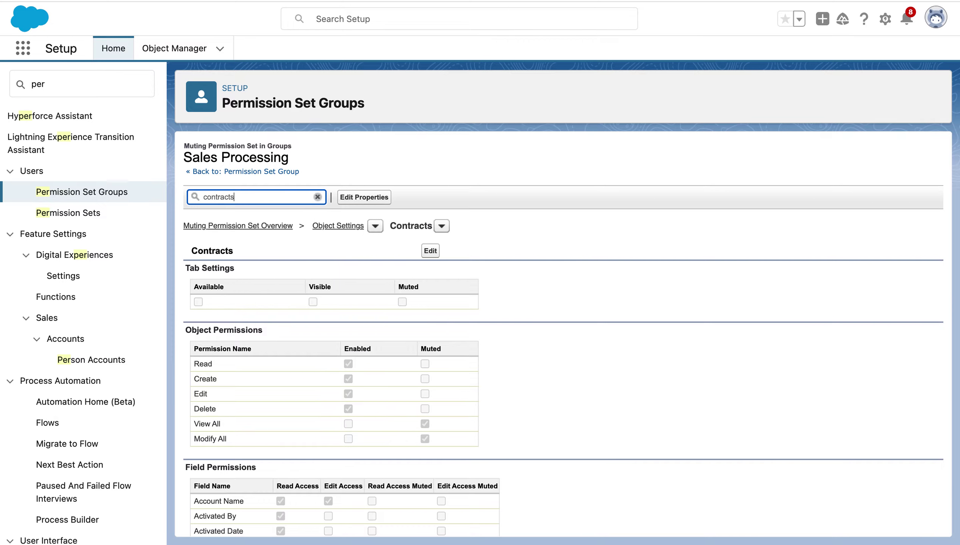
left_click(229, 238)
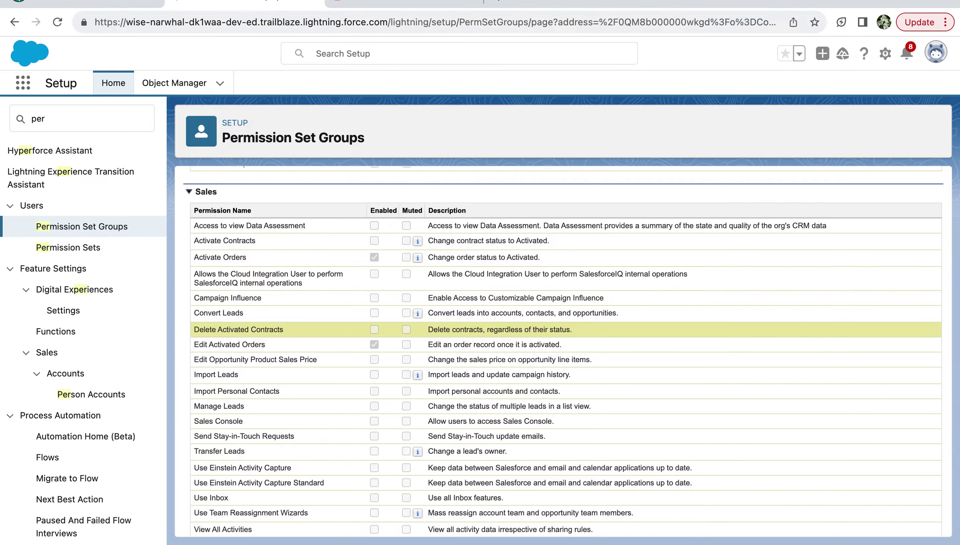
Step: Recheck the Trailhead instructions, mute the Delete Activated Contracts permission under Sales, and save the change
left_click(84, 3)
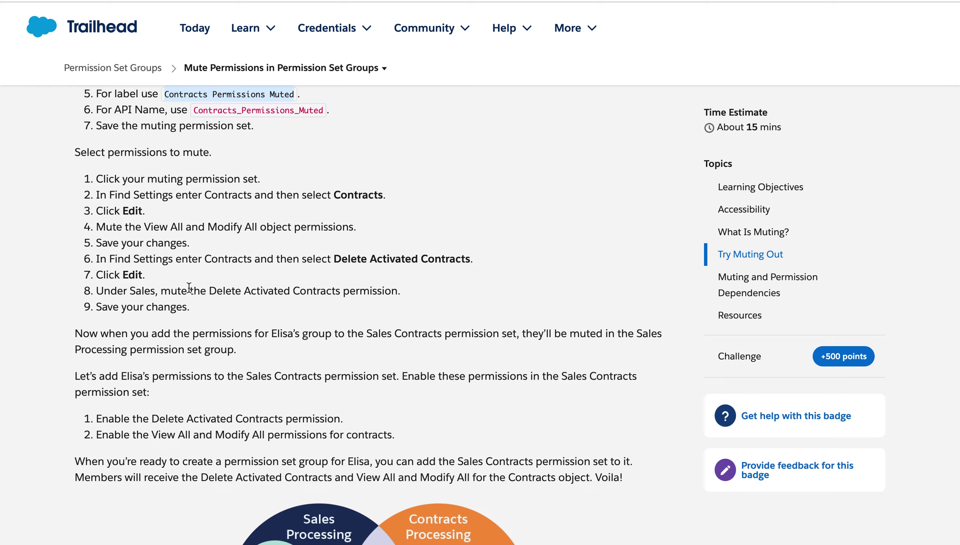
scroll(189, 288, "down", 2)
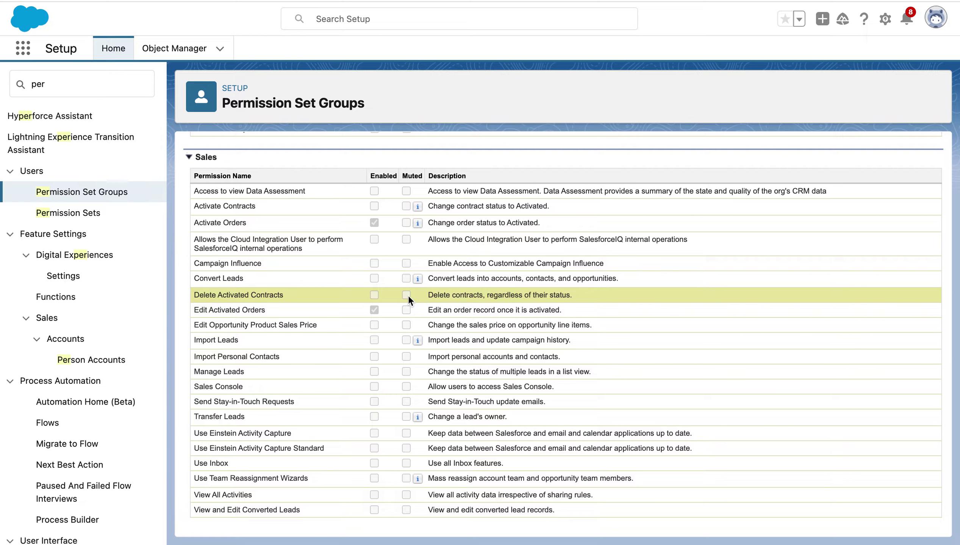
scroll(408, 294, "up", 3)
scroll(408, 294, "down", 15)
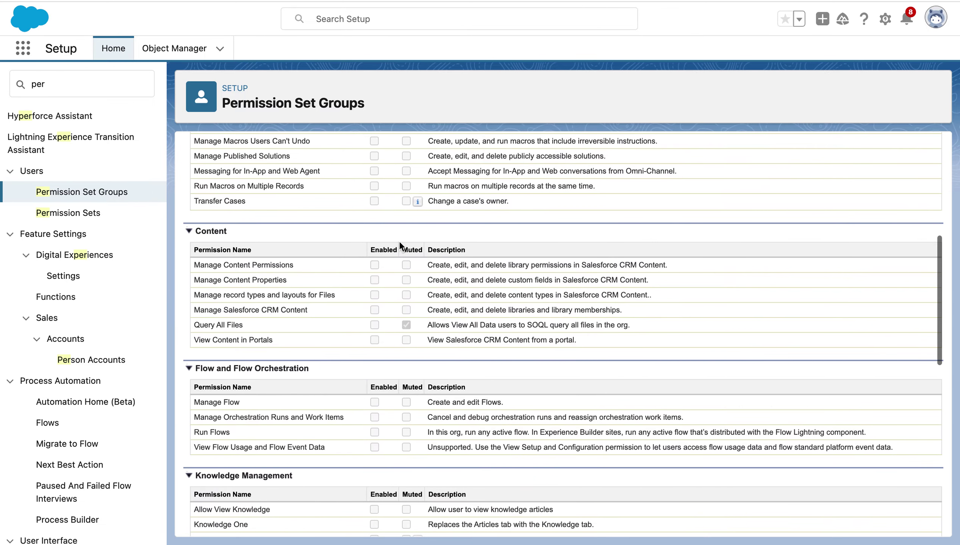
scroll(398, 240, "up", 10)
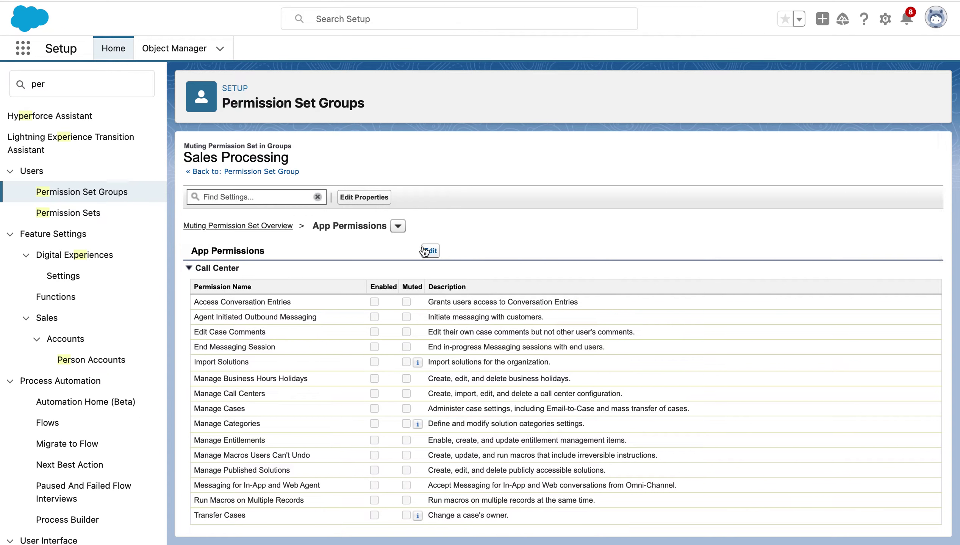
left_click(424, 251)
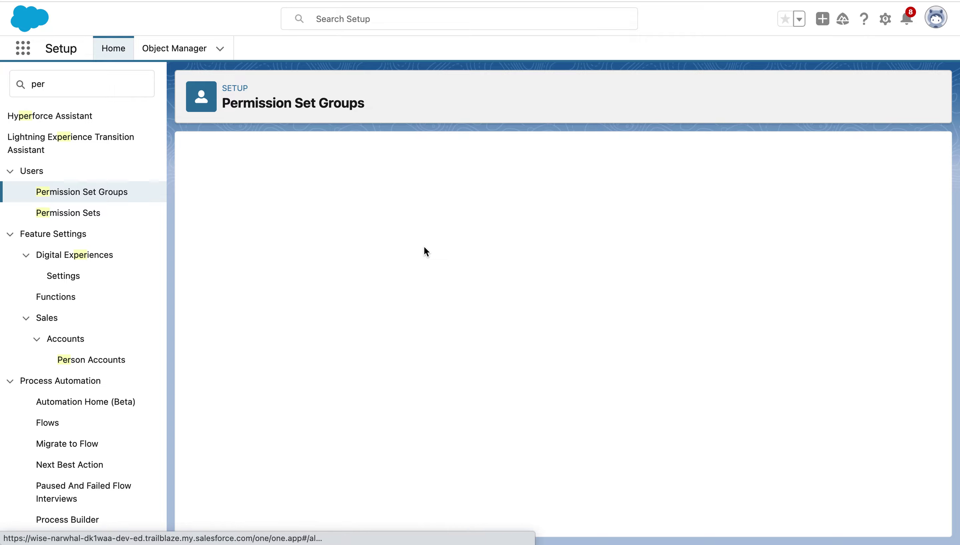
scroll(424, 247, "down", 15)
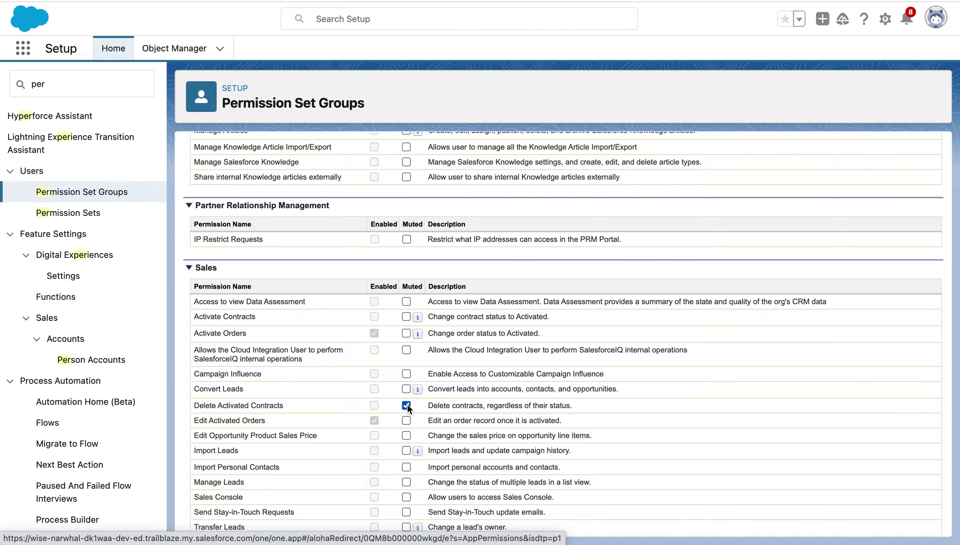
scroll(407, 403, "down", 3)
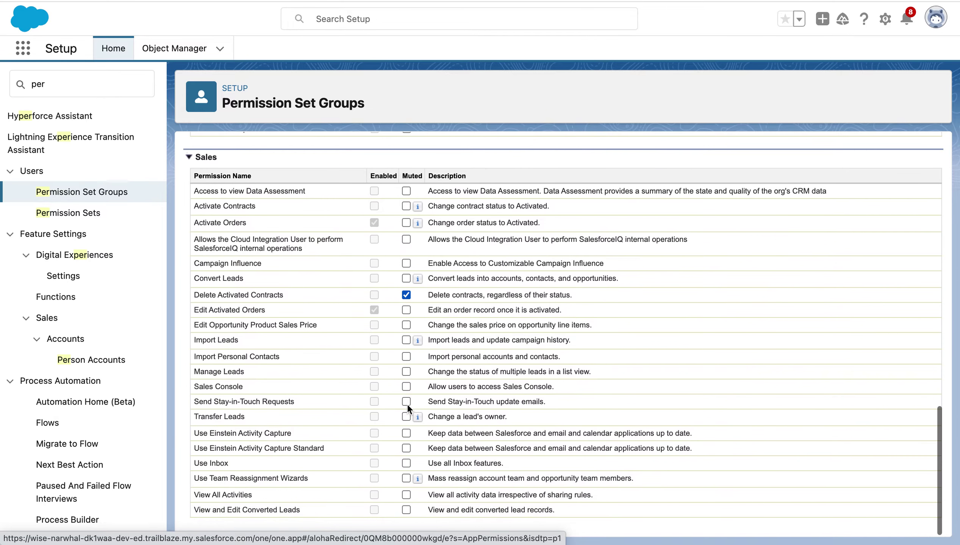
scroll(407, 403, "up", 20)
left_click(431, 255)
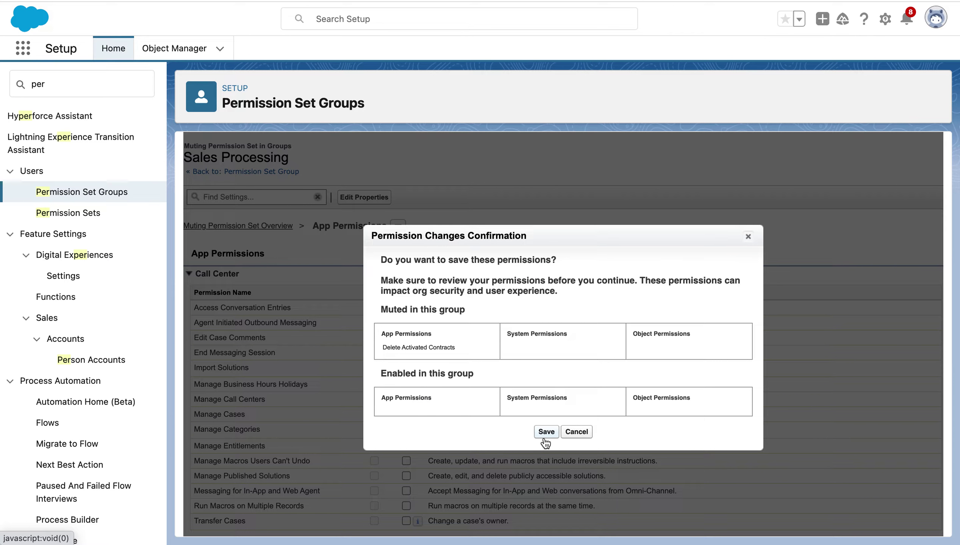
left_click(546, 431)
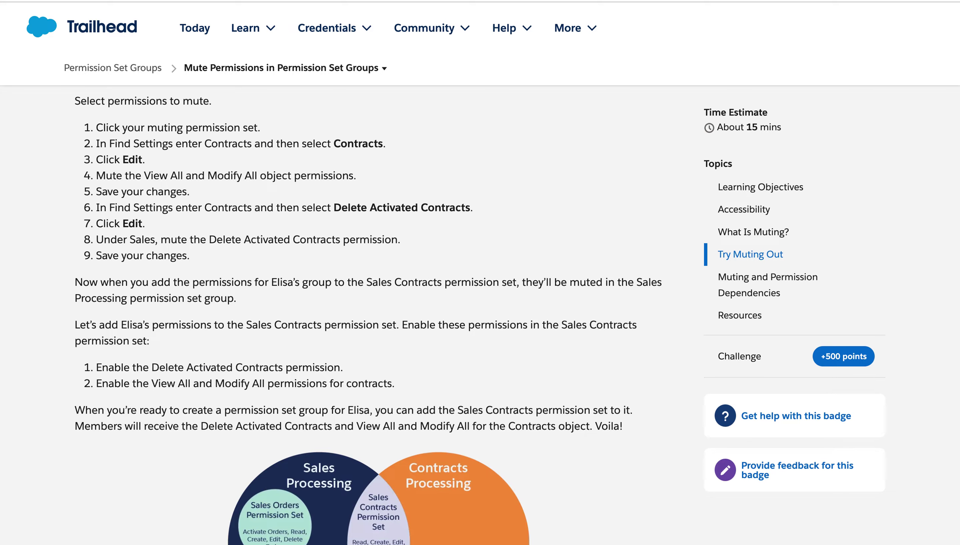
Step: Read the rest of the Trailhead unit down to the challenge and open the Sales Processing permission set group
scroll(194, 315, "down", 4)
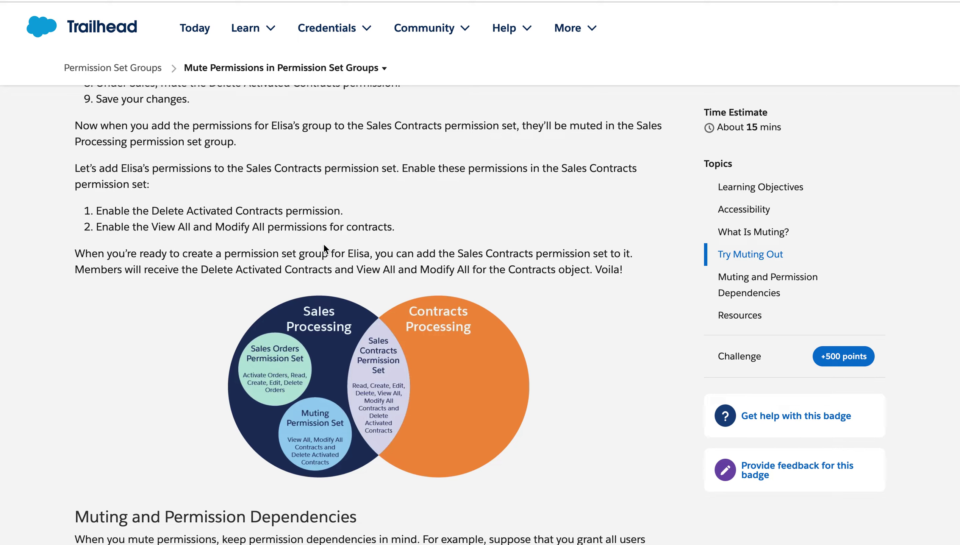
scroll(332, 246, "down", 4)
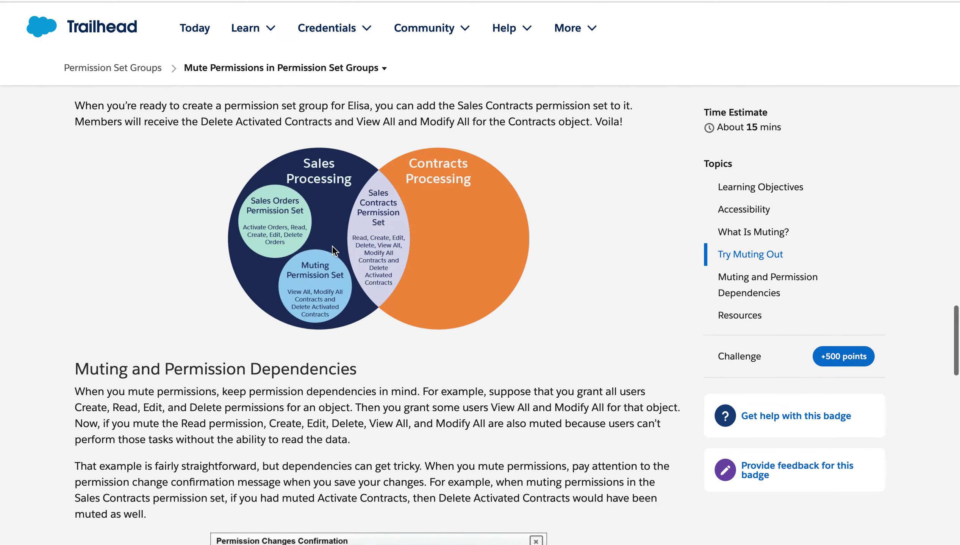
scroll(332, 248, "down", 10)
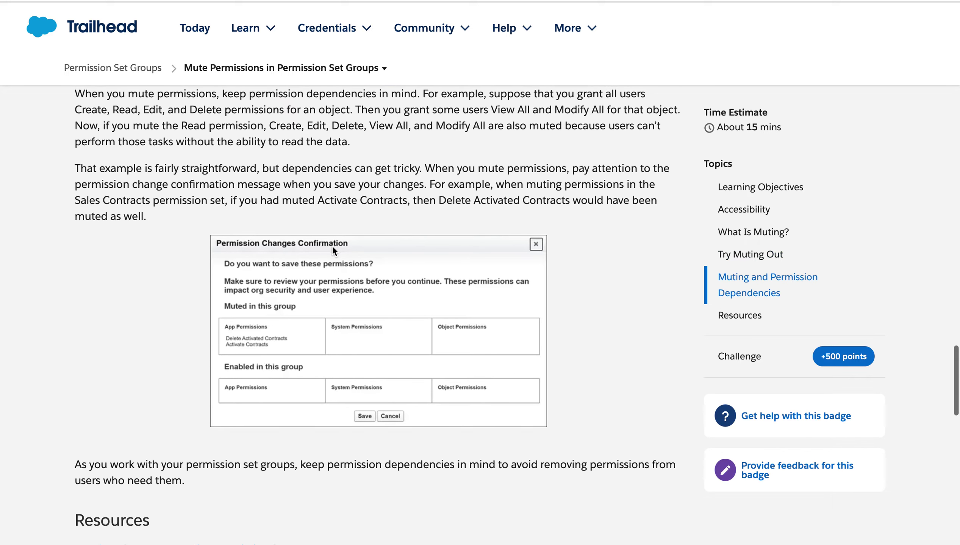
scroll(332, 247, "down", 12)
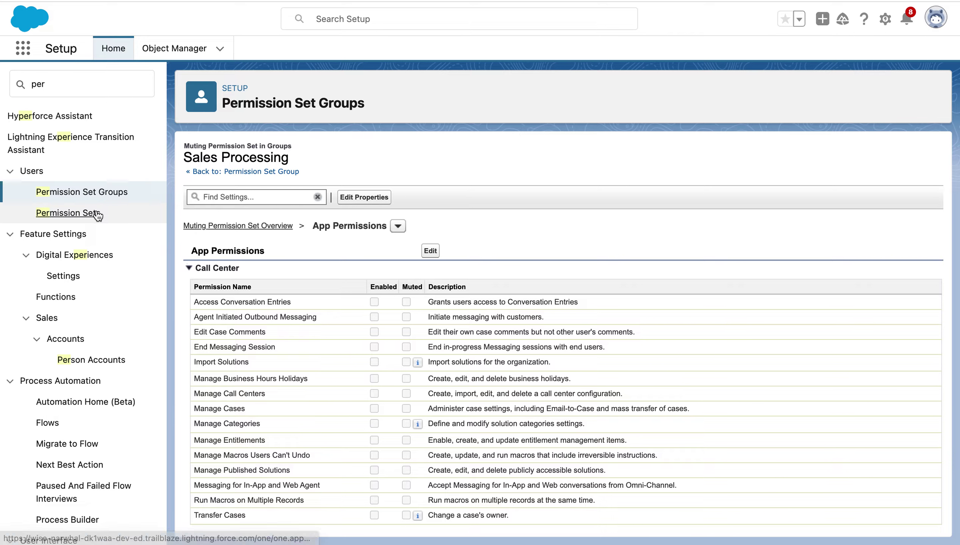
left_click(98, 215)
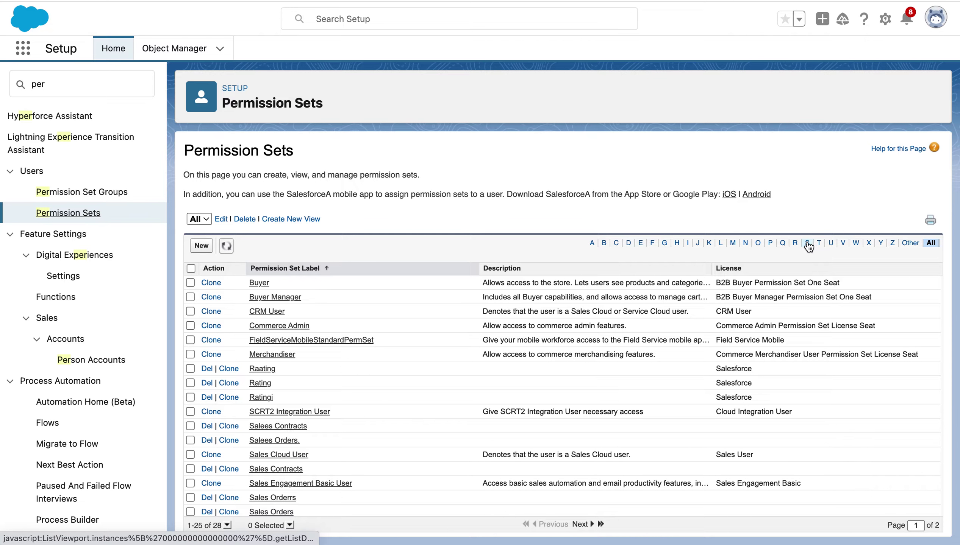
left_click(95, 194)
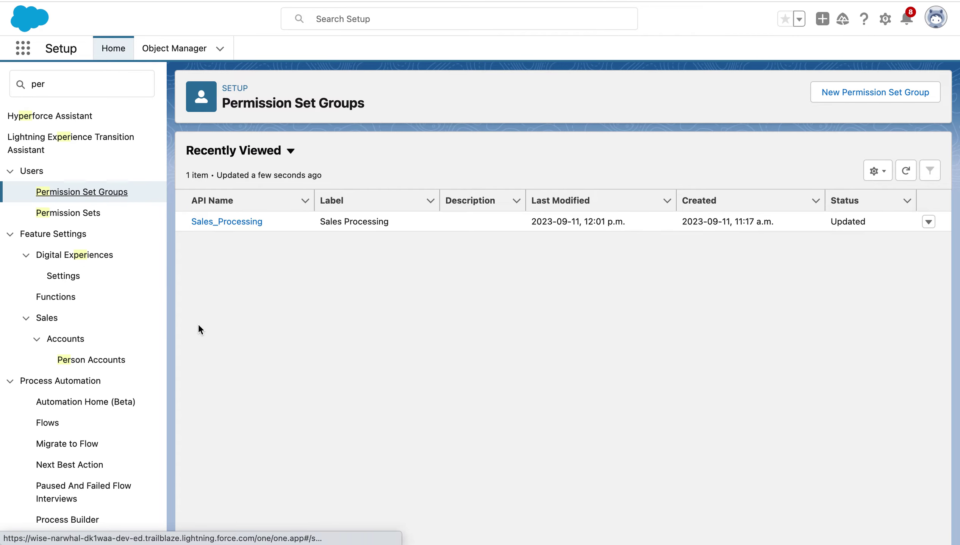
left_click(231, 222)
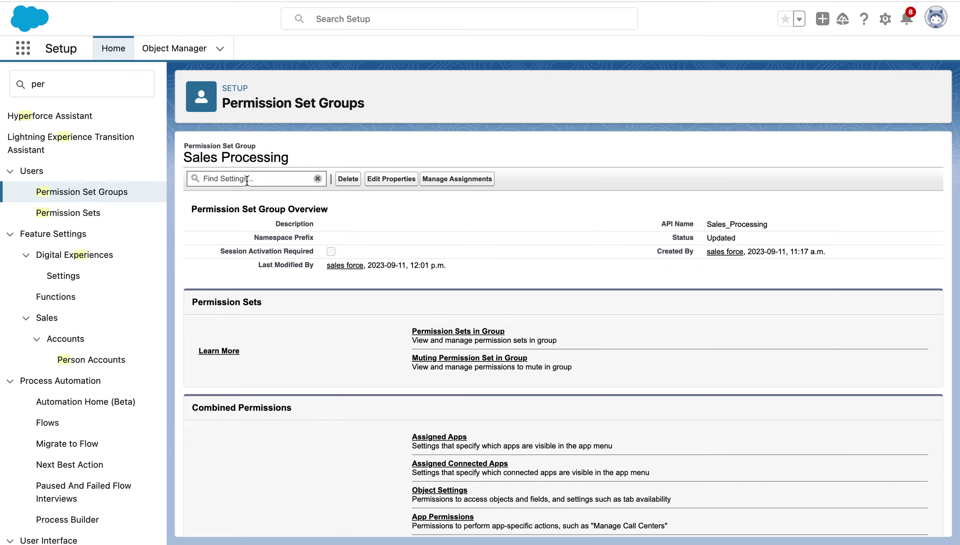
Step: Search the Sales Processing group's settings for "contracts" and view the Contracts object settings
left_click(248, 184)
type("contrac")
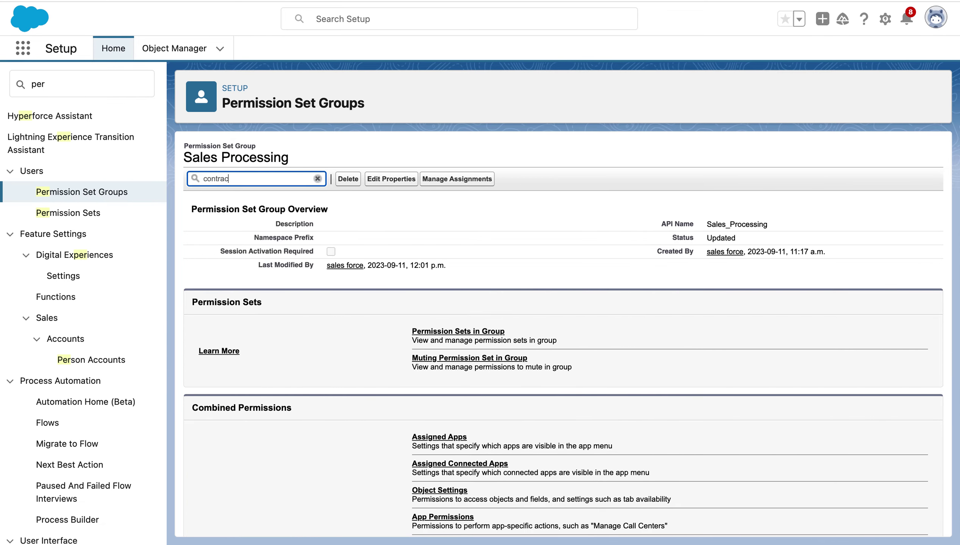
type("ts")
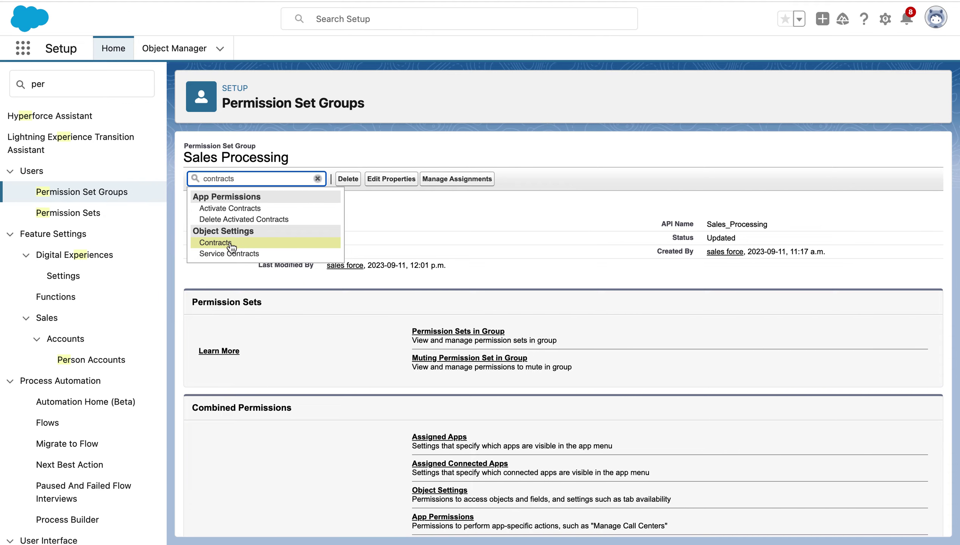
left_click(215, 243)
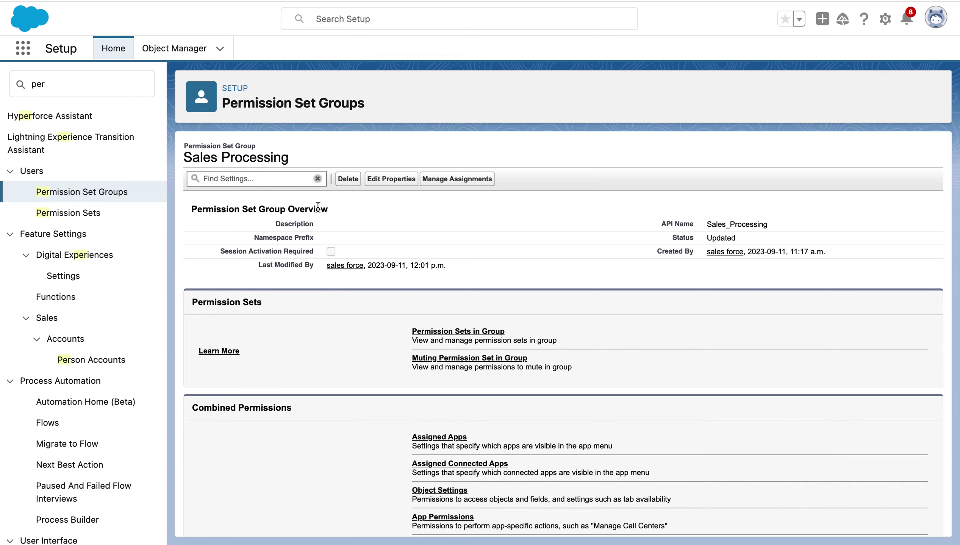
Step: Open the Contracts Permissions Muted set in the group, search its settings for "contract", and open the Contracts object settings for editing
left_click(442, 359)
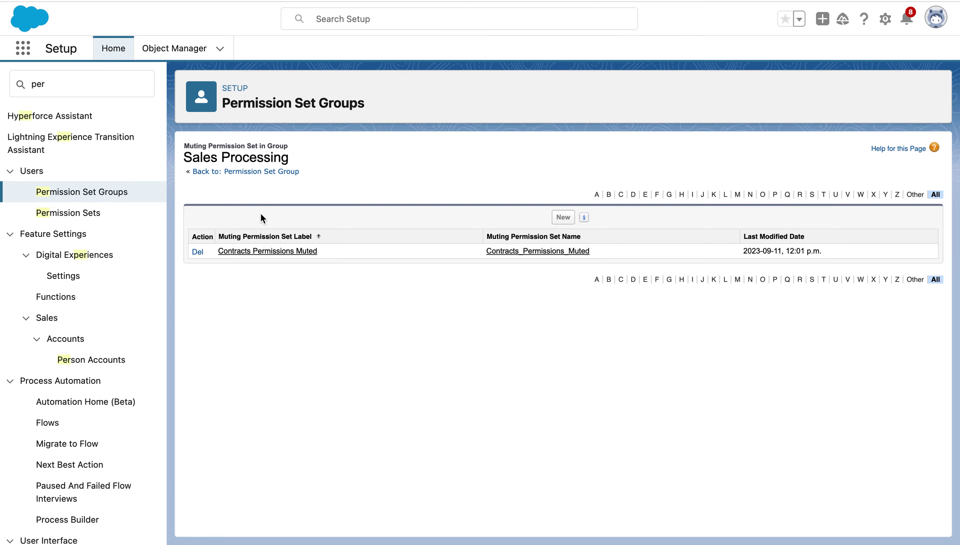
left_click(259, 251)
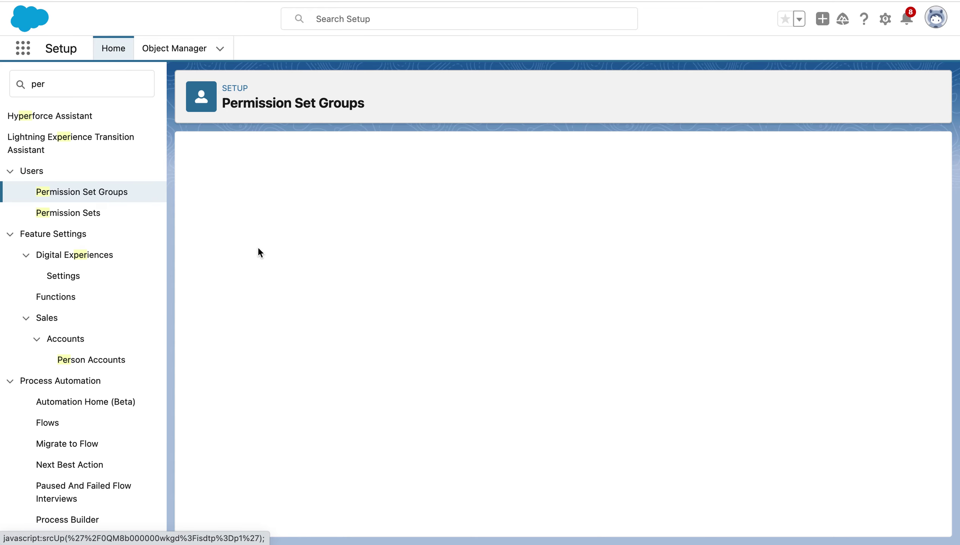
left_click(255, 199)
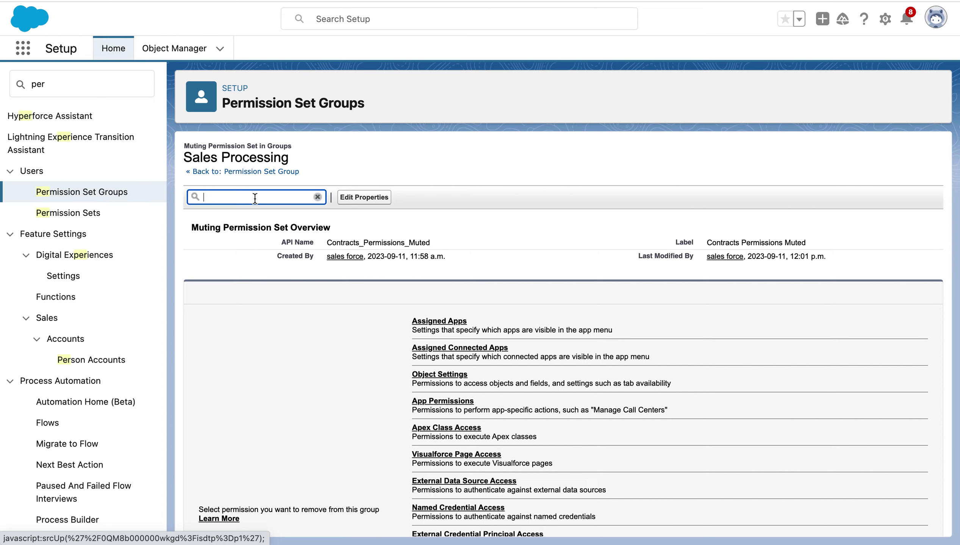
type("contract")
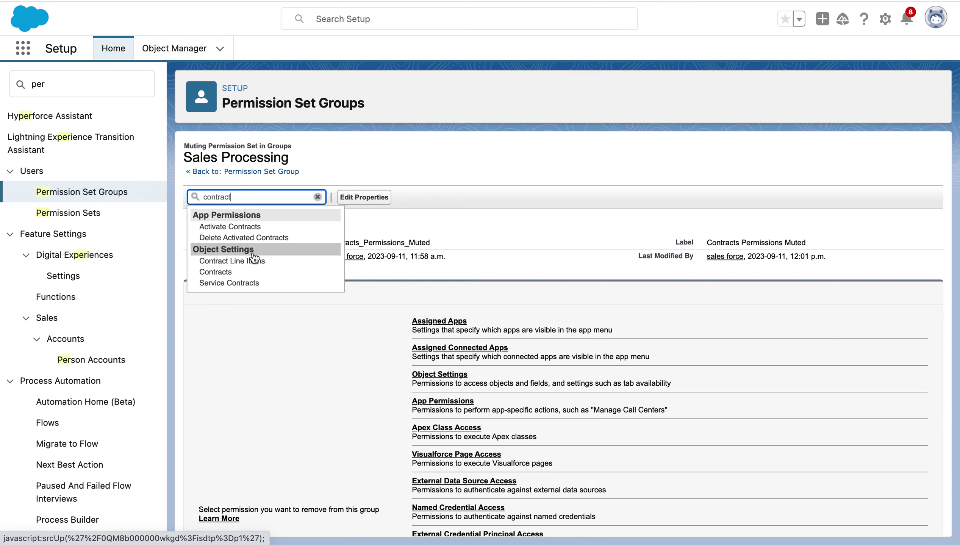
left_click(244, 272)
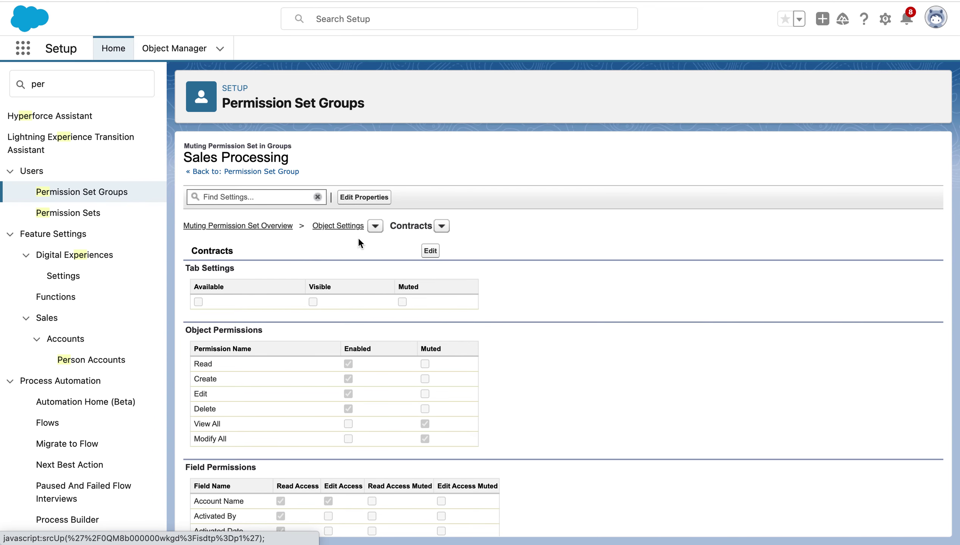
left_click(433, 251)
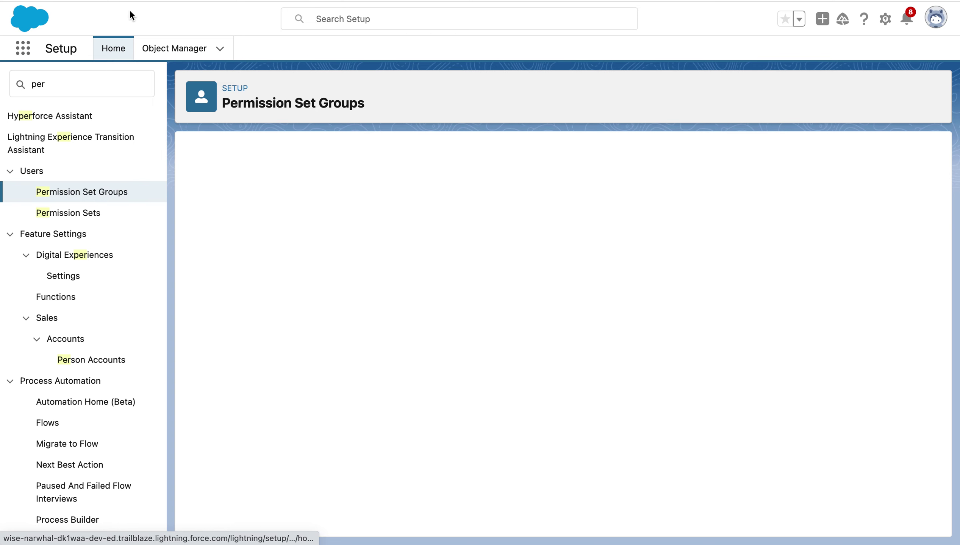
Step: Check the Trailhead challenge requirements, mute the Edit and Delete object permissions for Contracts, and save the change
key("super+Tab")
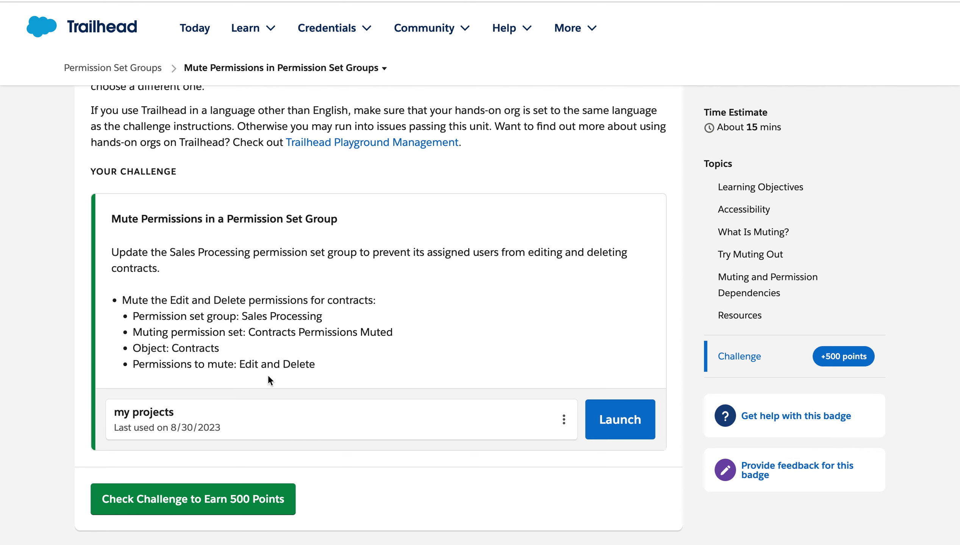
key("super+Tab")
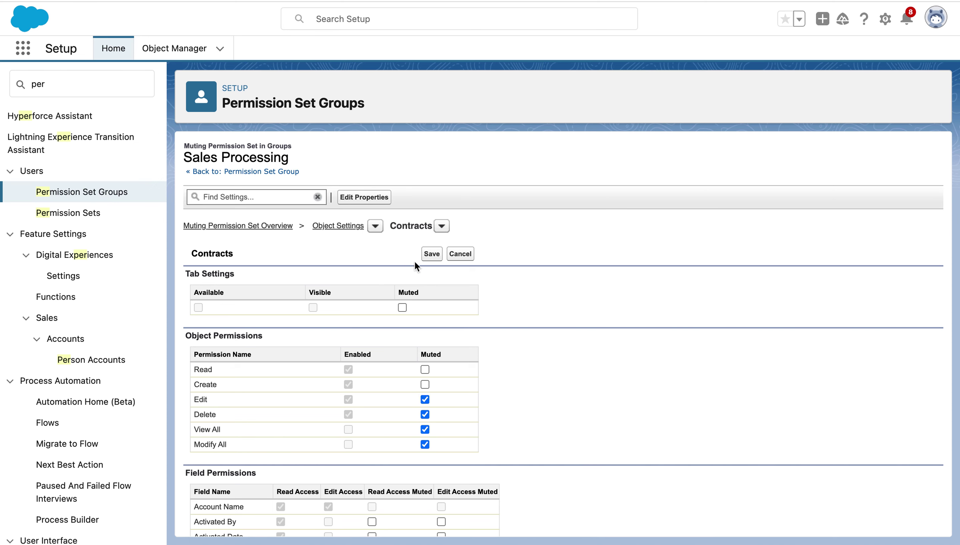
left_click(430, 255)
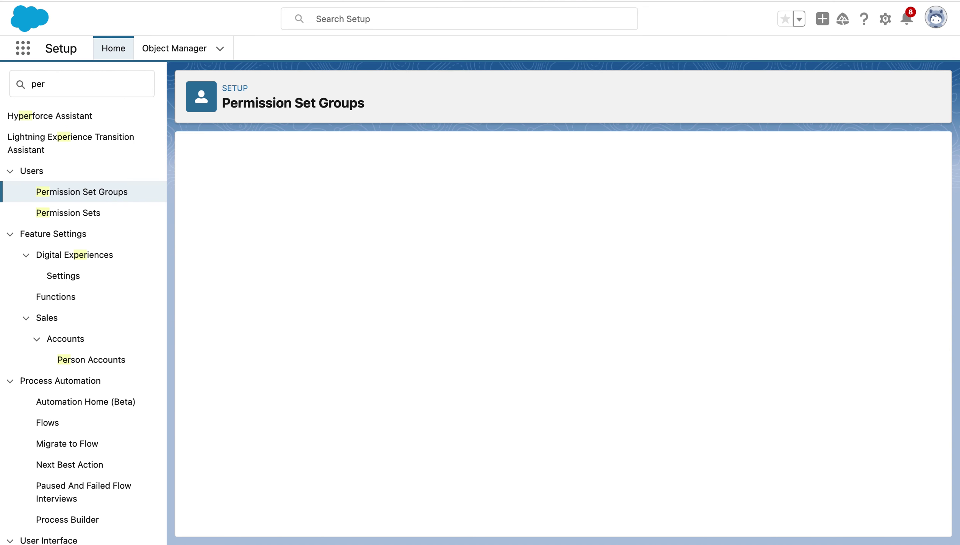
Step: Return to the Trailhead unit and submit the Mute Permissions in a Permission Set Group challenge for checking
left_click(91, 1)
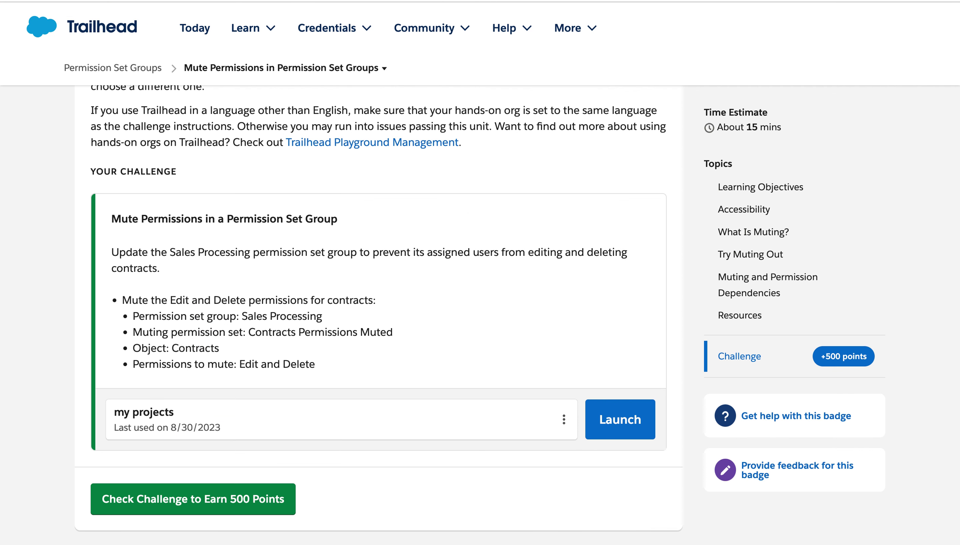
left_click(225, 495)
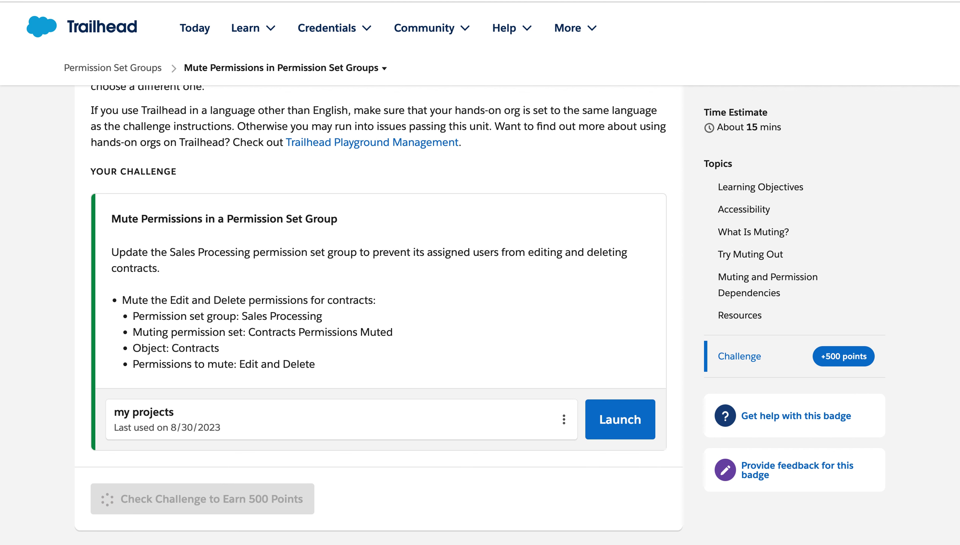